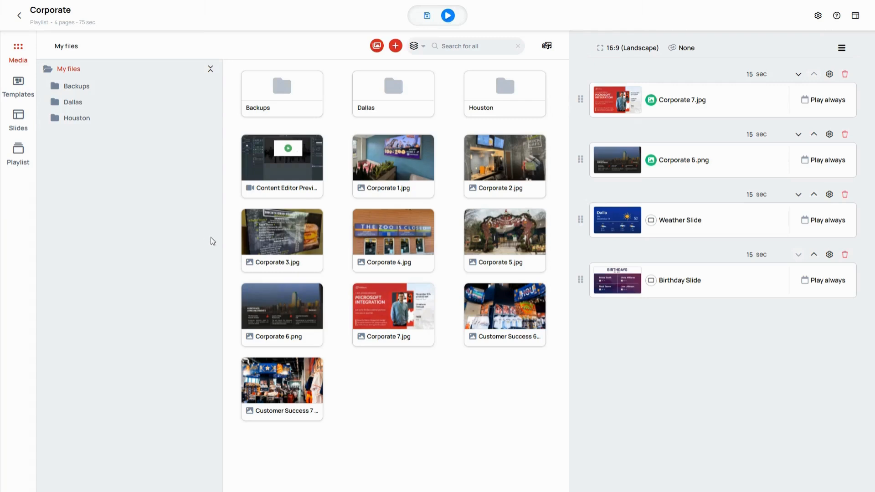
# - Open the Birthday Slide's scheduling settings and set the start date to 12/01/2024
pyautogui.moveTo(816, 286)
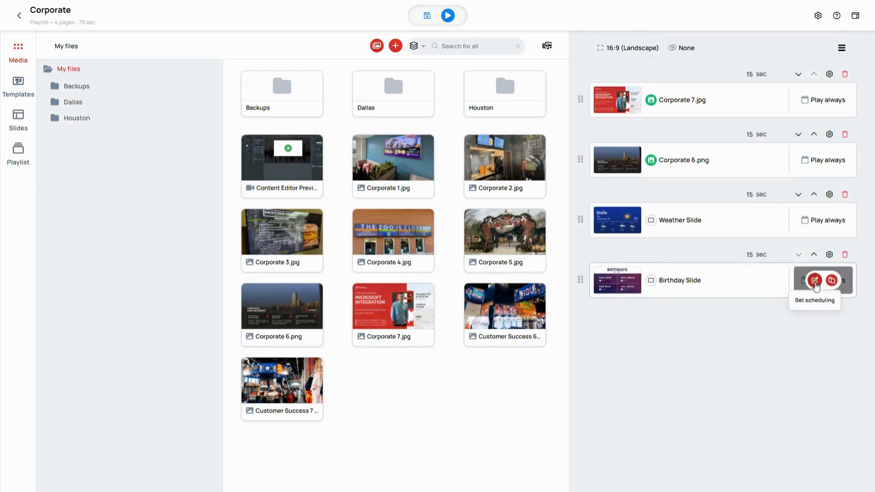
pyautogui.click(815, 281)
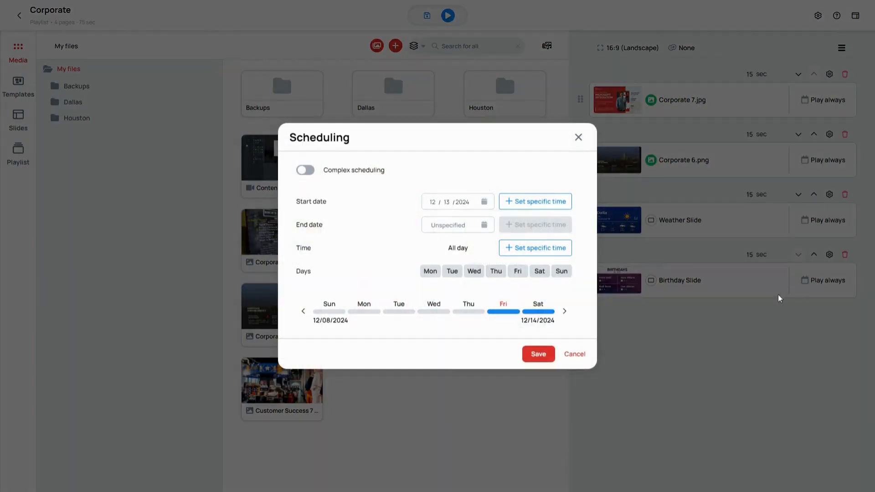
pyautogui.click(485, 204)
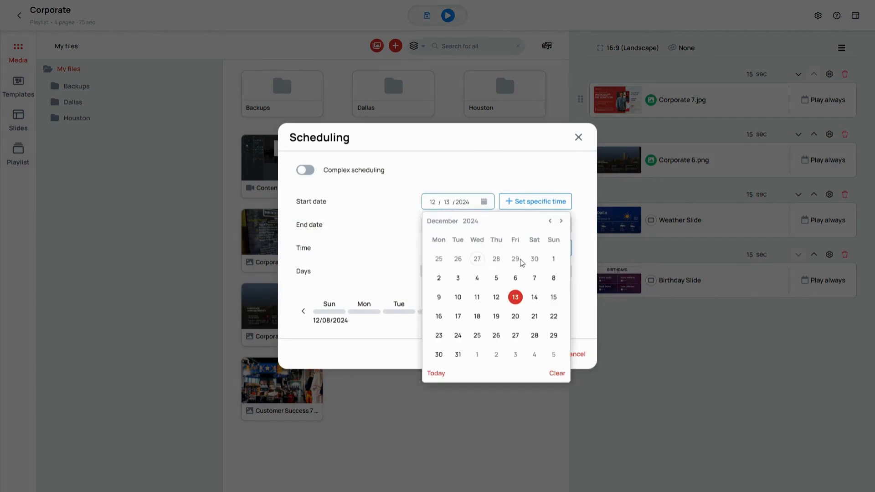
pyautogui.click(562, 222)
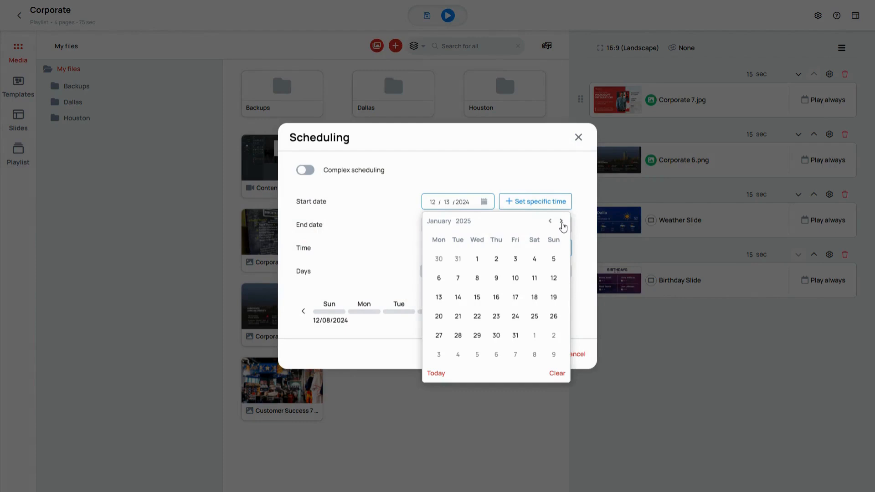
pyautogui.click(561, 221)
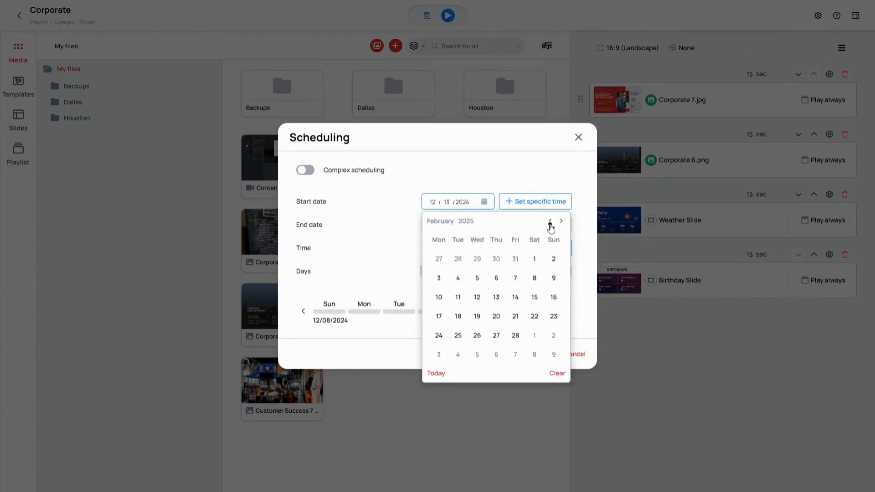
pyautogui.click(551, 223)
pyautogui.click(550, 223)
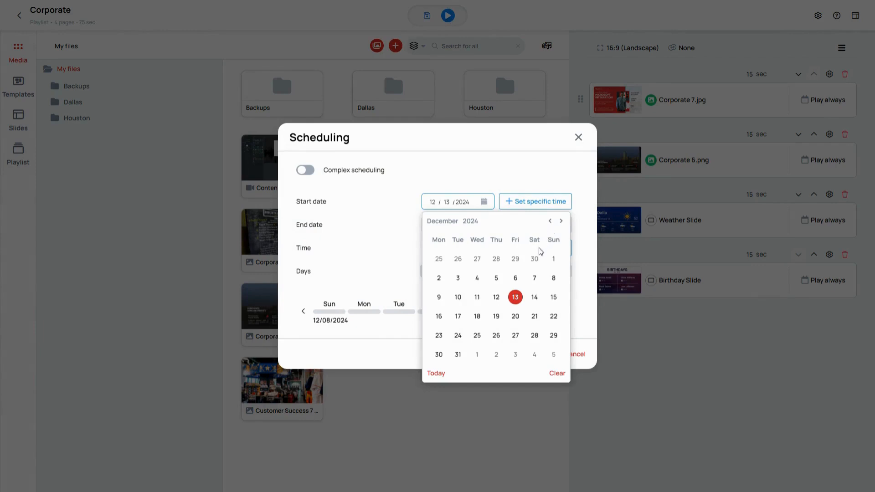
pyautogui.click(553, 258)
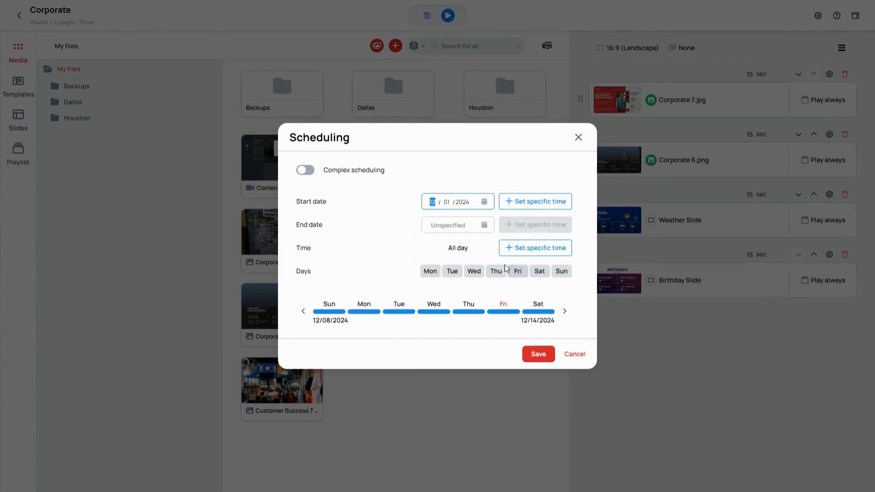
# - Set the Birthday Slide's schedule end date to 12/31/2024
pyautogui.click(484, 225)
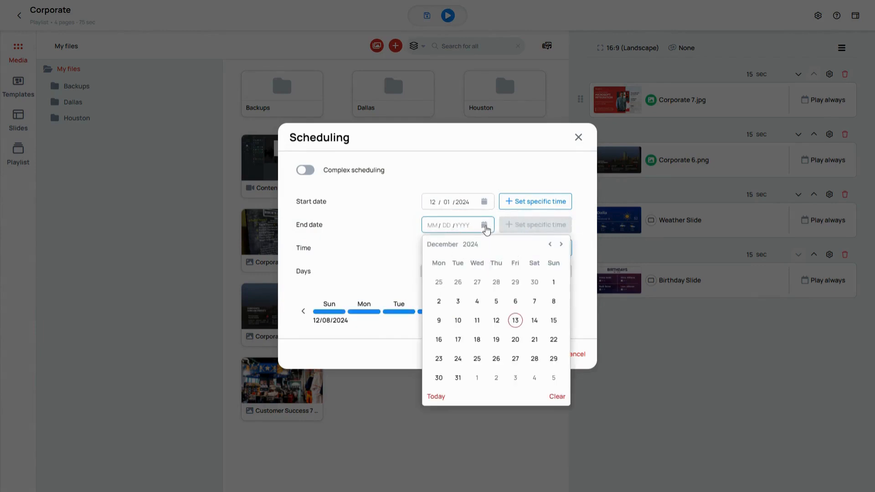
pyautogui.click(458, 378)
pyautogui.click(400, 273)
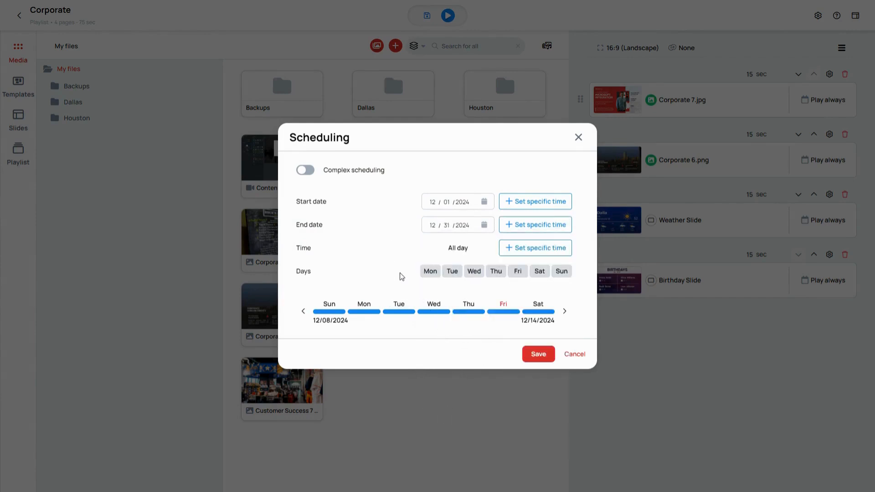
pyautogui.click(430, 278)
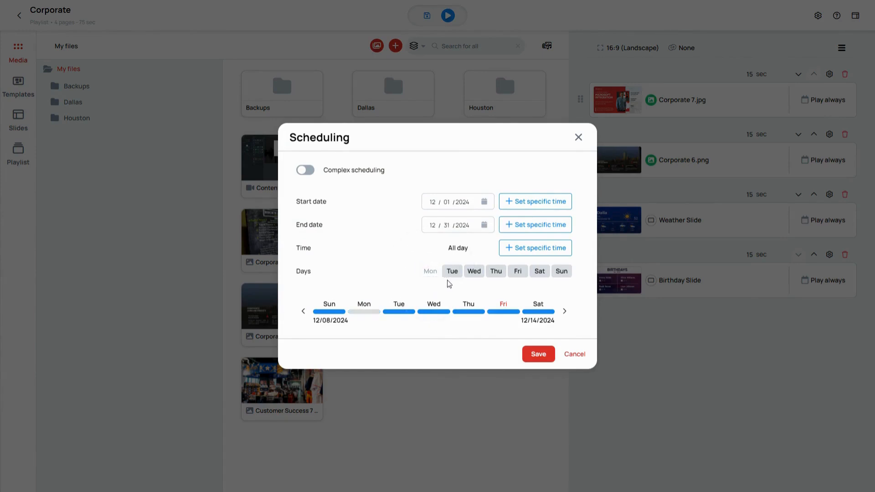
pyautogui.click(451, 277)
pyautogui.click(452, 276)
pyautogui.click(431, 274)
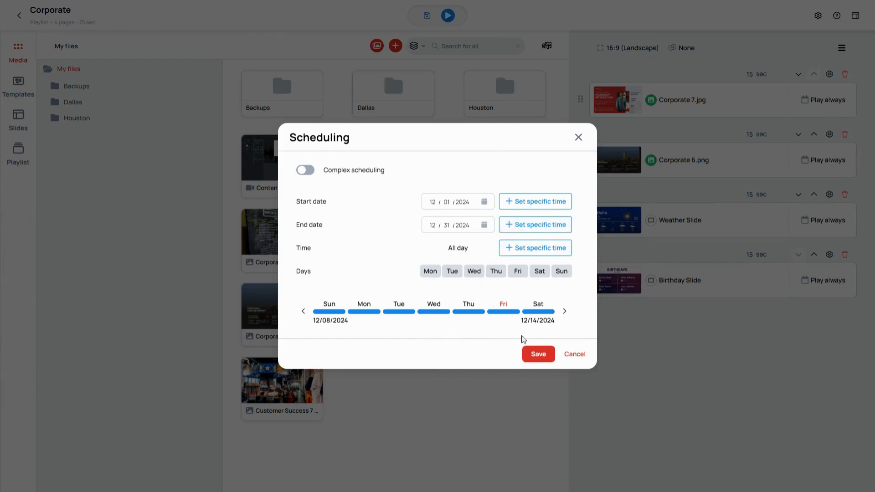
# - Save the Birthday Slide's schedule and copy that scheduling onto Corporate 7.jpg
pyautogui.click(534, 356)
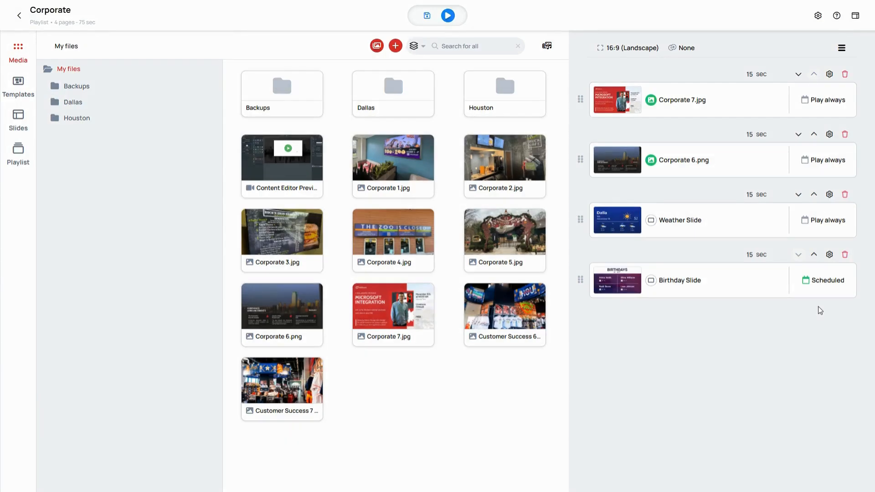
pyautogui.moveTo(815, 281)
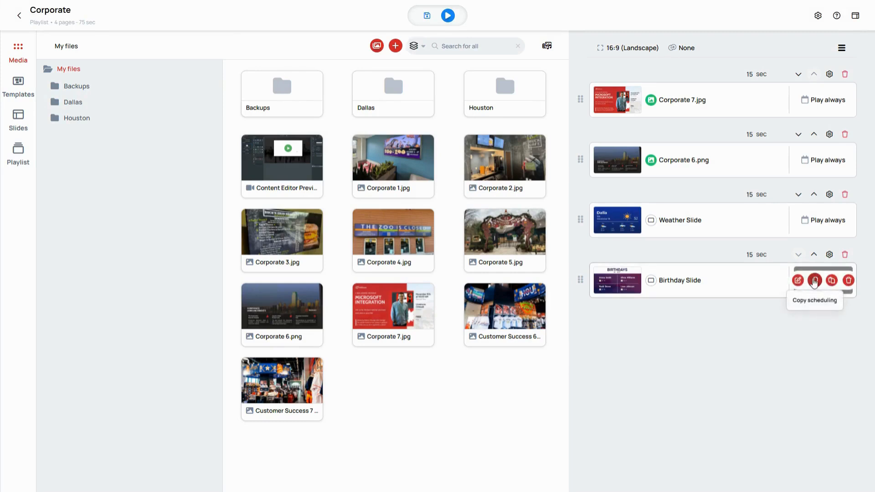
pyautogui.click(815, 281)
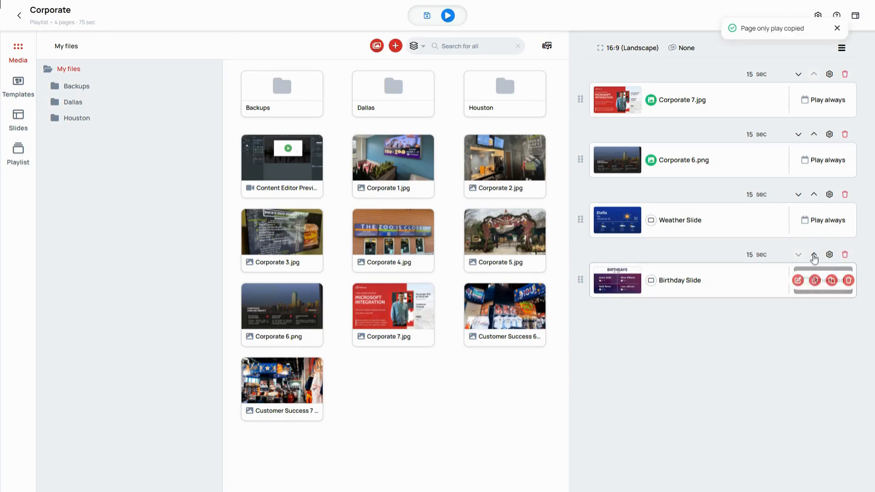
pyautogui.moveTo(827, 104)
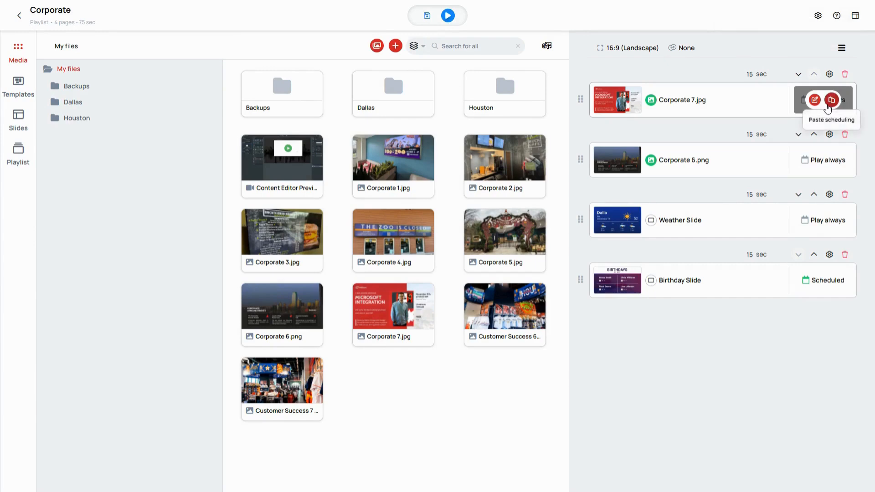
pyautogui.click(828, 102)
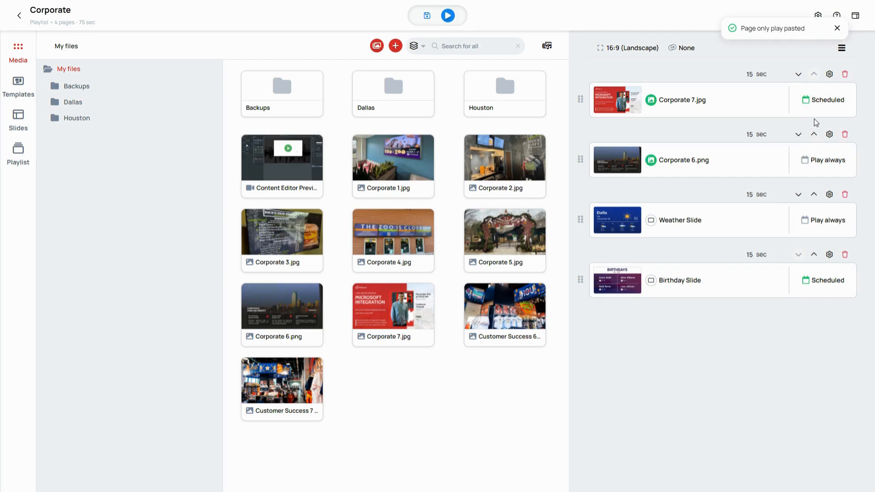
# - Edit the scheduling of Corporate 7.jpg and set its end date to 12/19/2024
pyautogui.moveTo(807, 104)
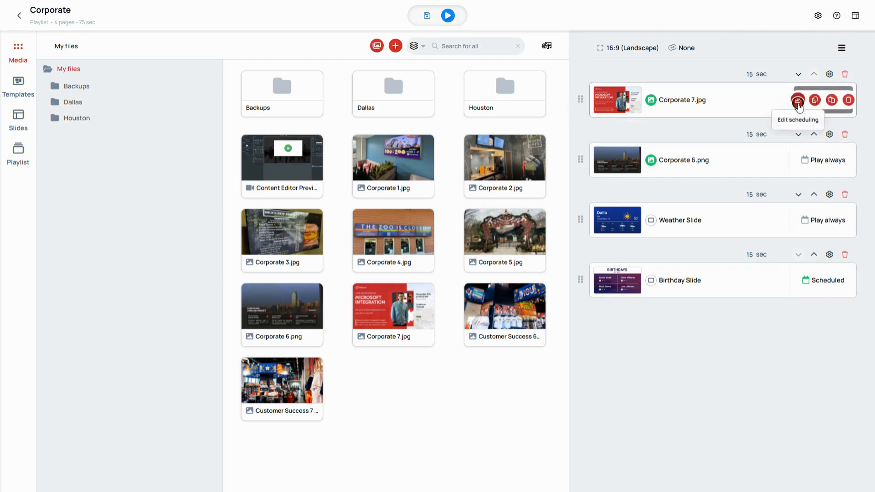
pyautogui.click(798, 101)
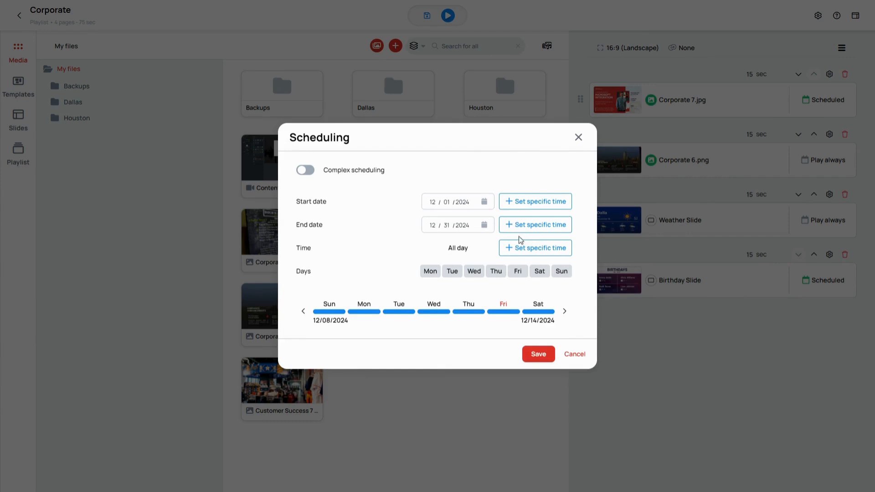
pyautogui.click(484, 225)
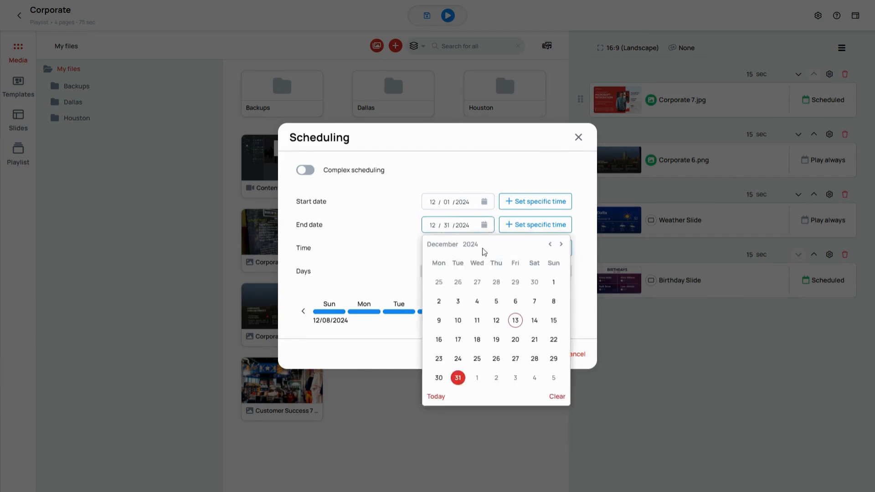
pyautogui.click(495, 339)
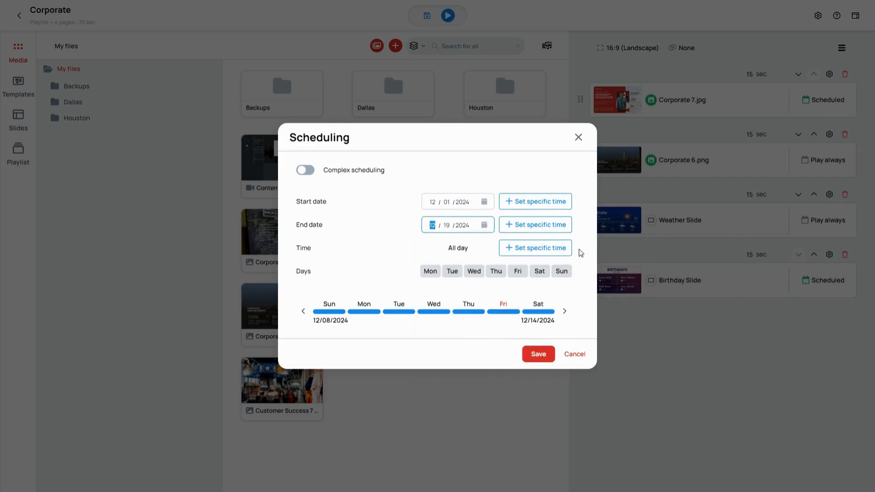
pyautogui.click(577, 227)
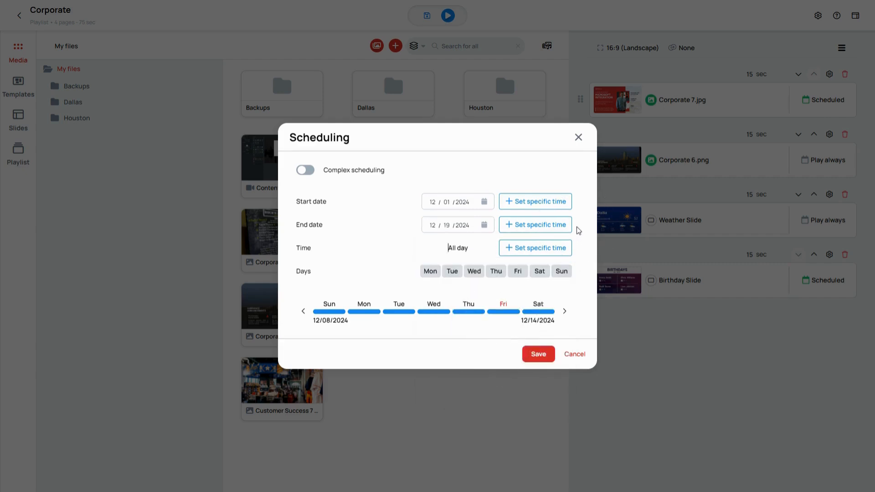
# - Give the end date of Corporate 7.jpg a specific time of 03:00 PM and save the schedule
pyautogui.click(540, 231)
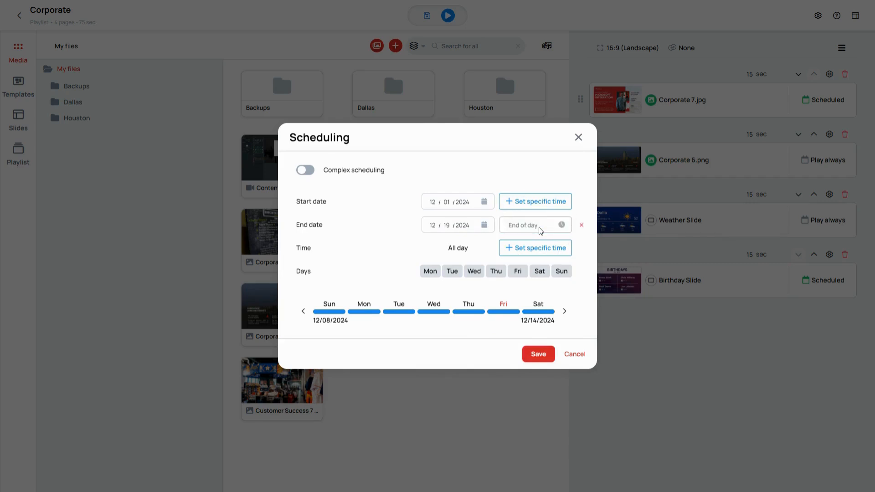
pyautogui.click(563, 231)
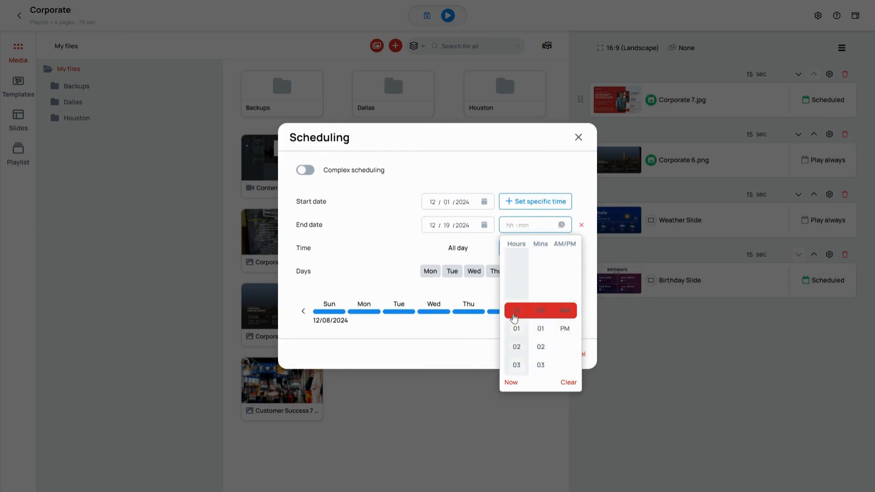
pyautogui.click(517, 365)
pyautogui.click(544, 313)
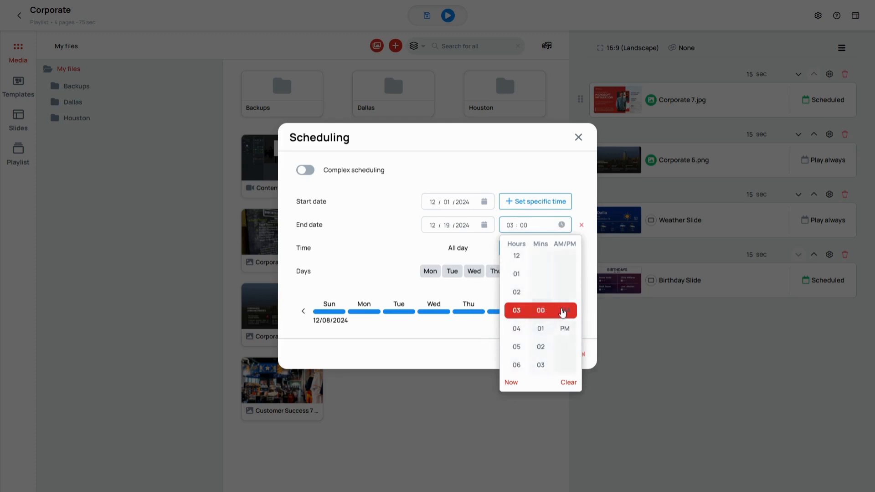
pyautogui.click(565, 327)
pyautogui.click(566, 312)
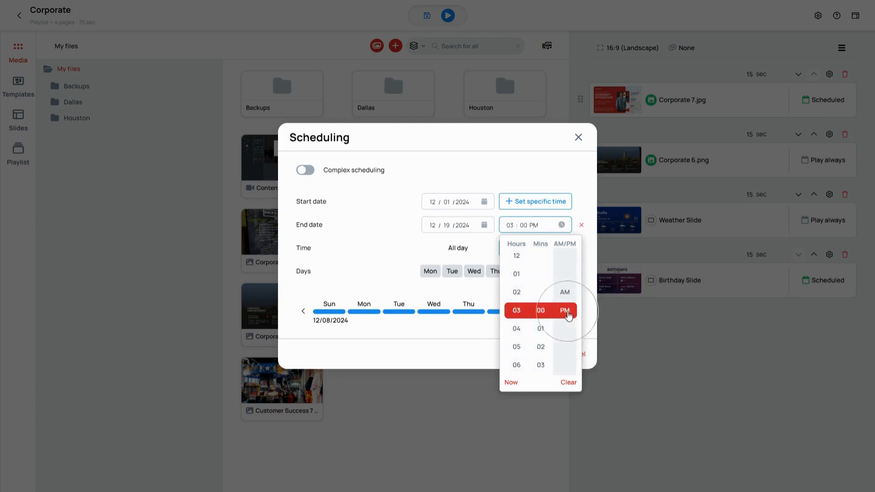
pyautogui.click(375, 250)
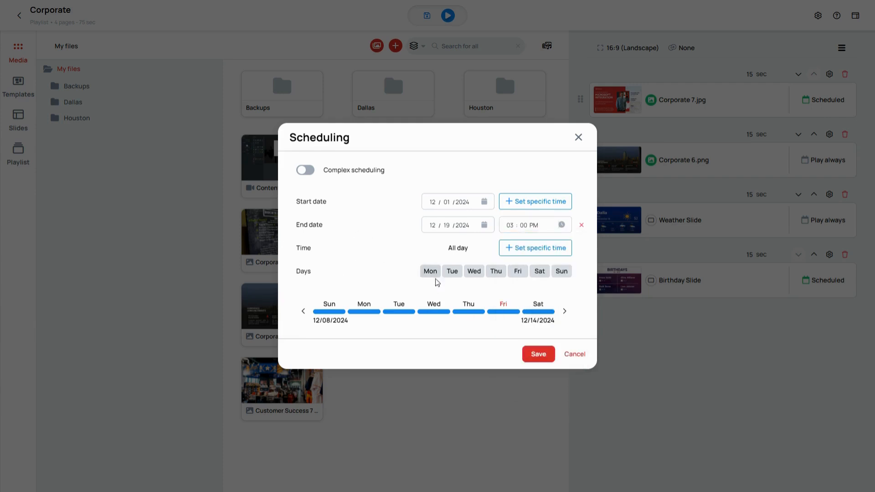
pyautogui.click(538, 351)
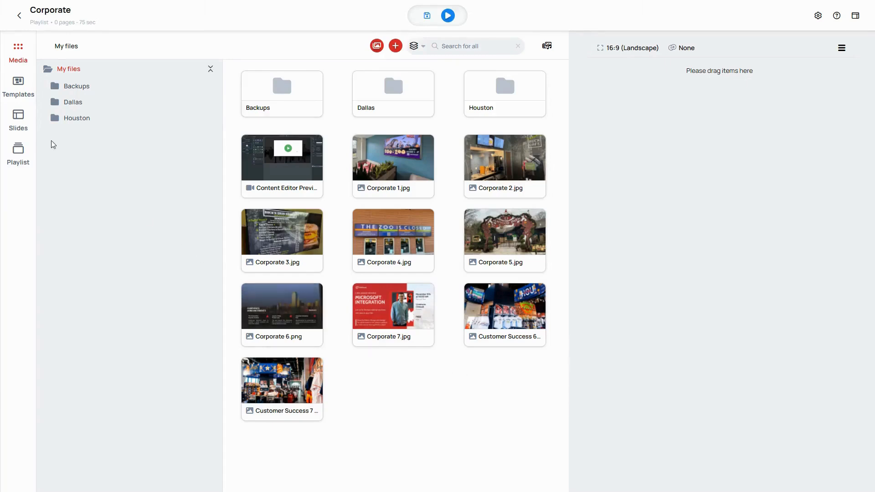
# - Add the Breakfast, Lunch, Happy Hour and Dinner Menu slides to the empty playlist in that order, with Splash Page placed first
pyautogui.click(20, 126)
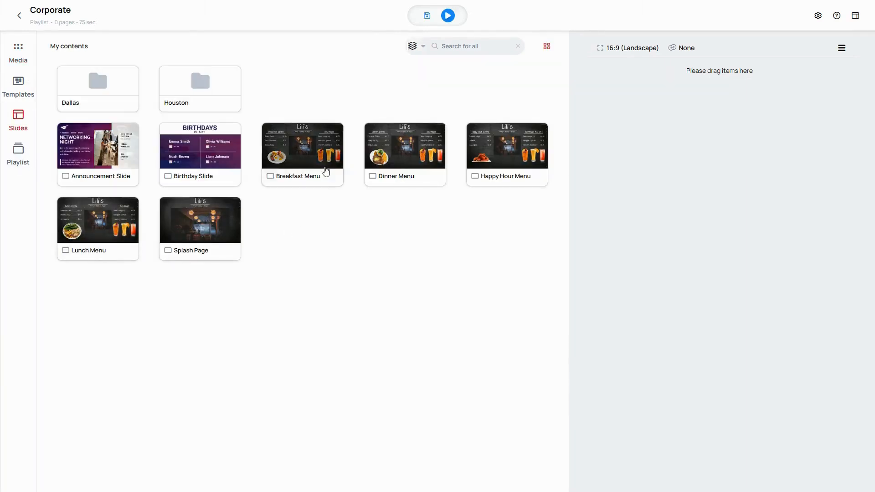
pyautogui.moveTo(322, 159); pyautogui.dragTo(673, 153)
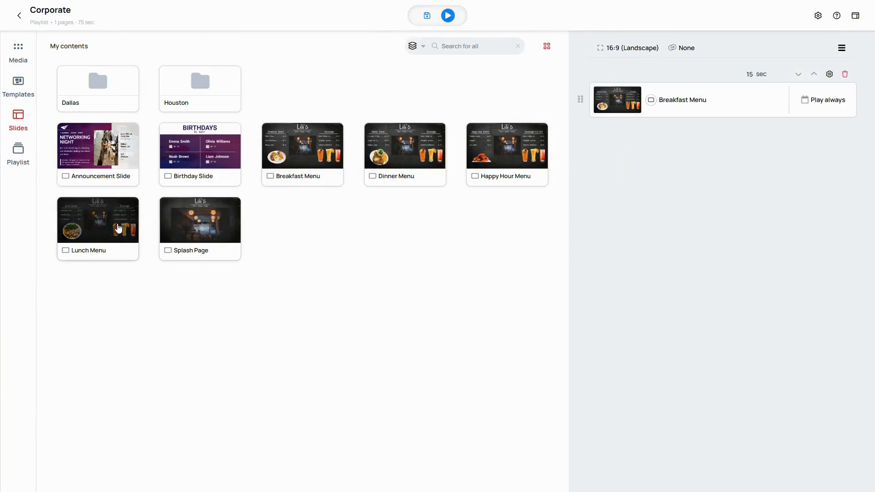
pyautogui.moveTo(111, 228); pyautogui.dragTo(742, 211)
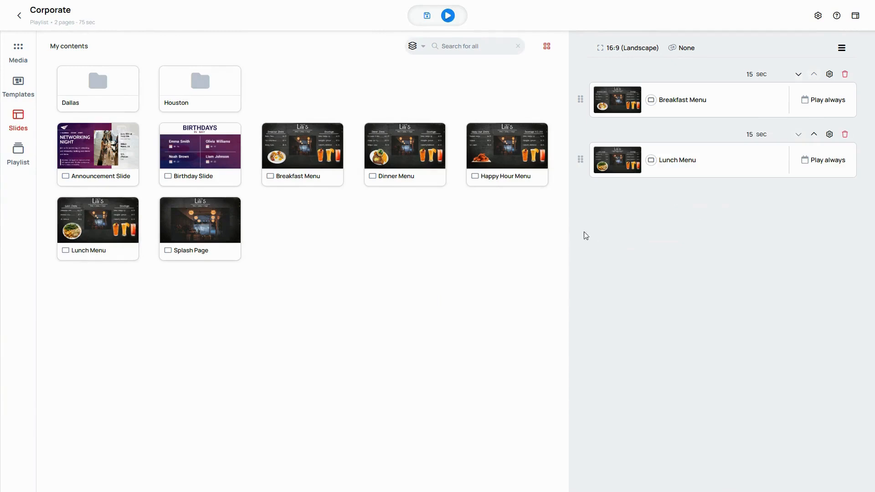
pyautogui.moveTo(508, 167); pyautogui.dragTo(592, 214)
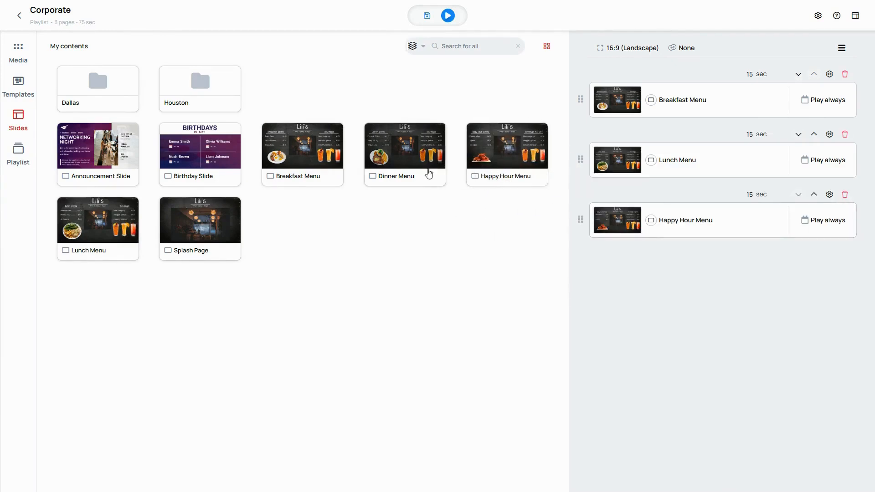
pyautogui.moveTo(426, 175); pyautogui.dragTo(615, 280)
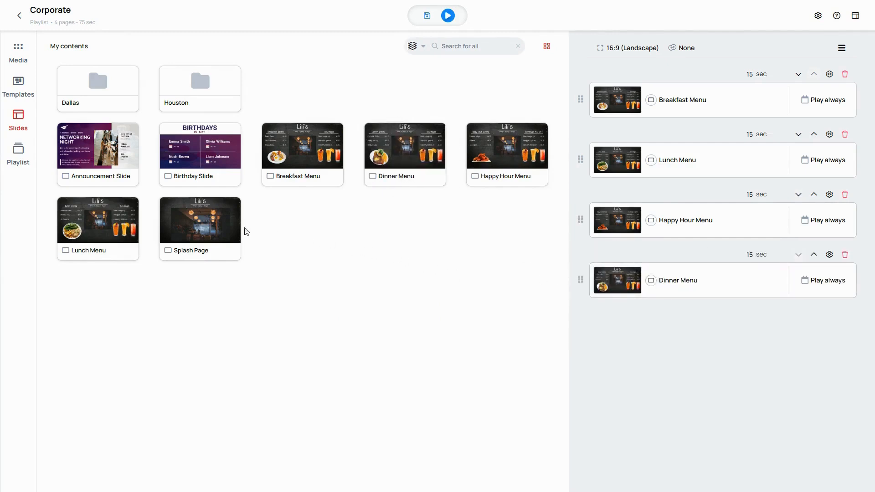
pyautogui.moveTo(225, 232); pyautogui.dragTo(738, 98)
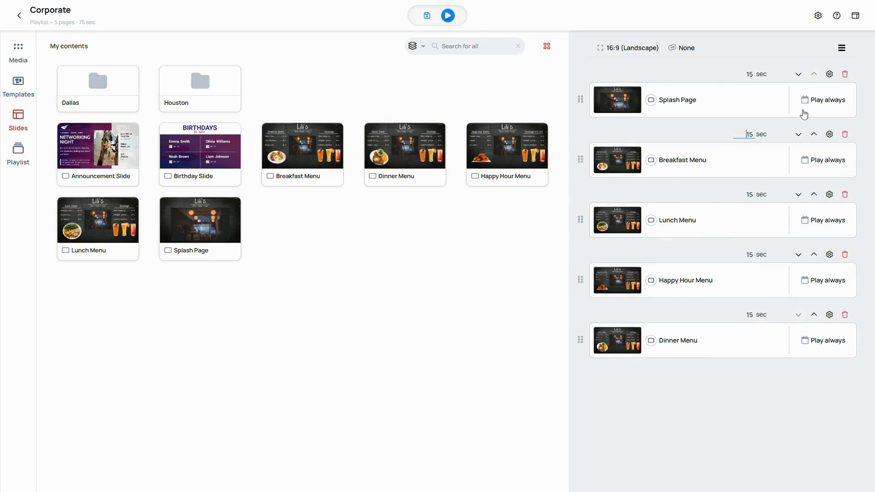
# - Switch the playlist layout from Editor to the Scheduler calendar view
pyautogui.click(856, 16)
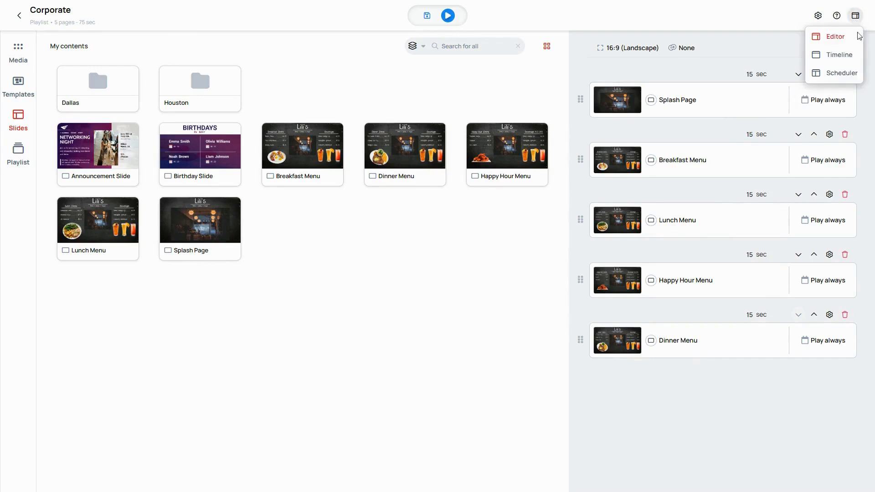
pyautogui.click(841, 77)
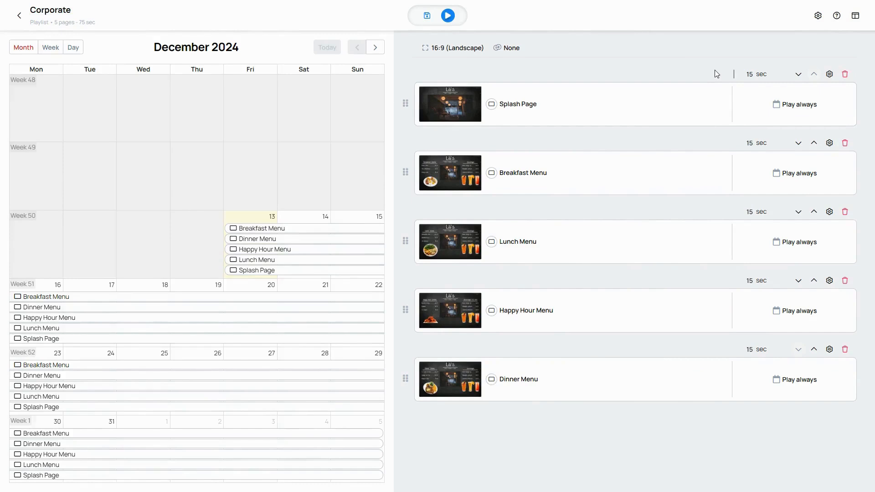
# - Set the playback mode of the Splash Page slide to Fallback and save its page settings
pyautogui.moveTo(734, 91)
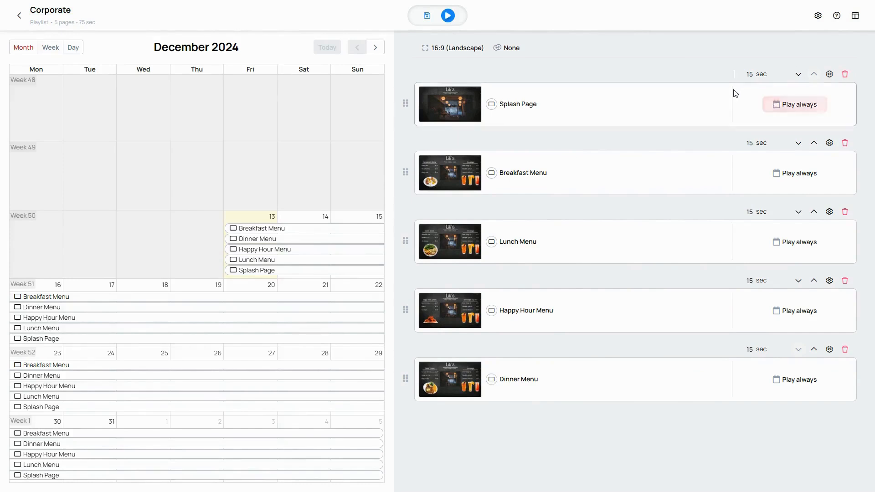
pyautogui.click(829, 75)
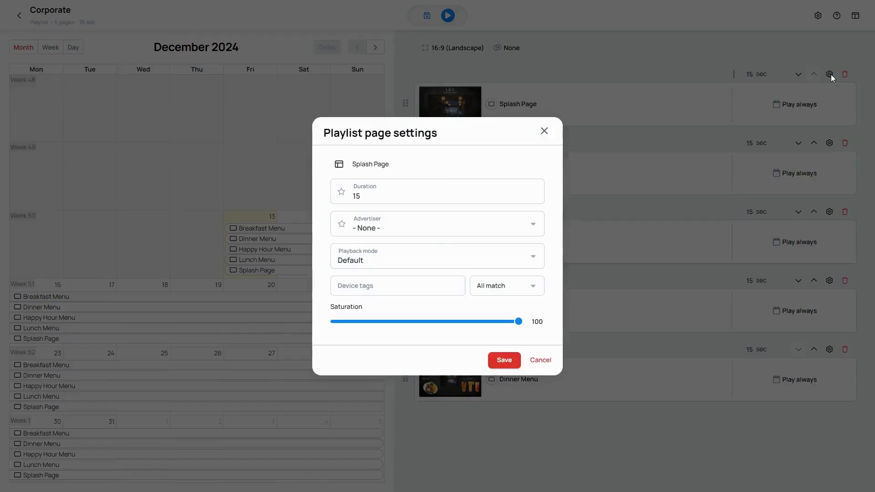
pyautogui.click(532, 258)
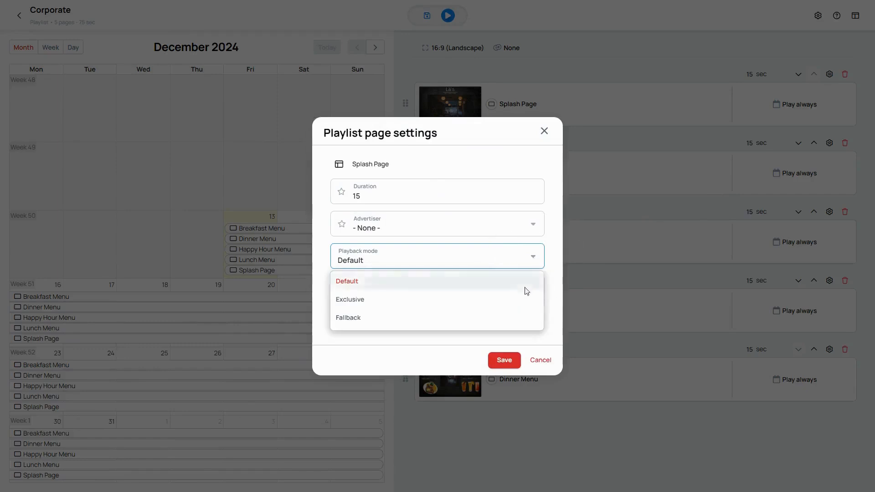
pyautogui.click(490, 323)
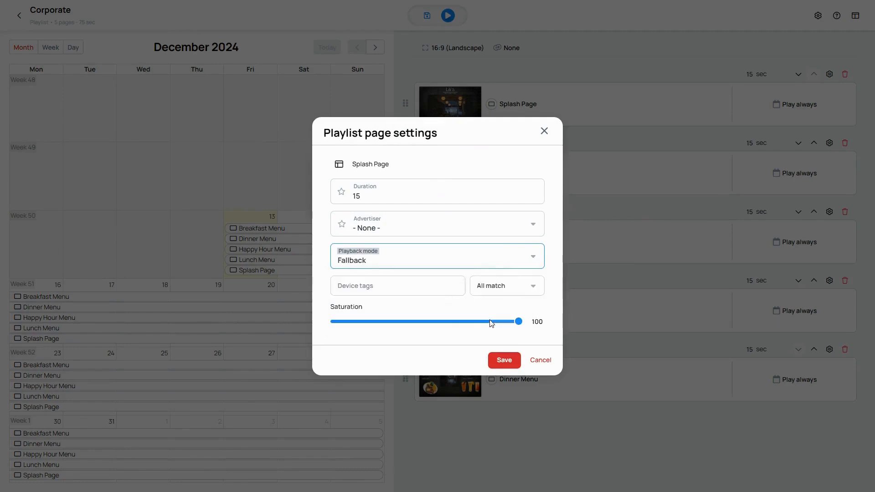
pyautogui.click(503, 360)
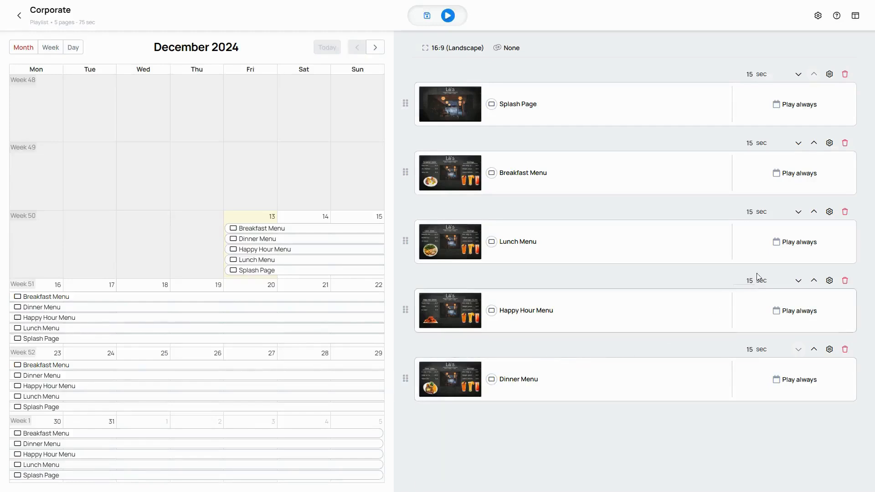
# - Set the playback mode of the Breakfast Menu slide to Exclusive and save its page settings
pyautogui.click(829, 143)
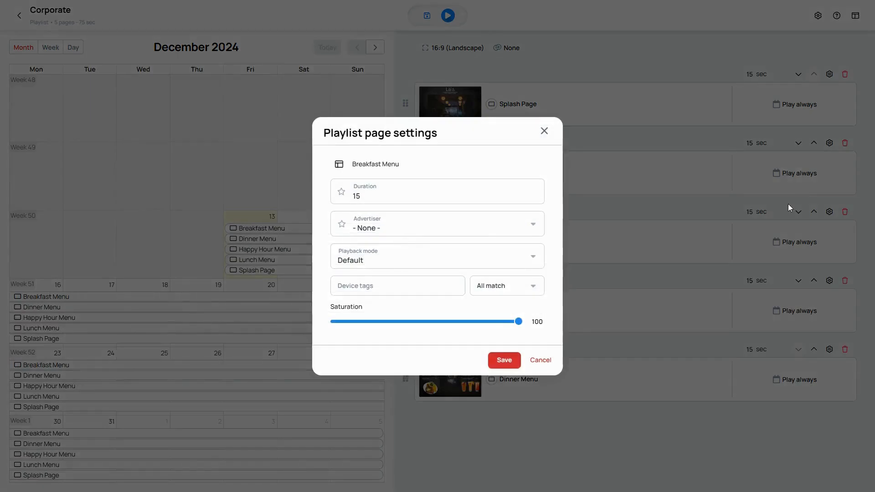
pyautogui.click(536, 257)
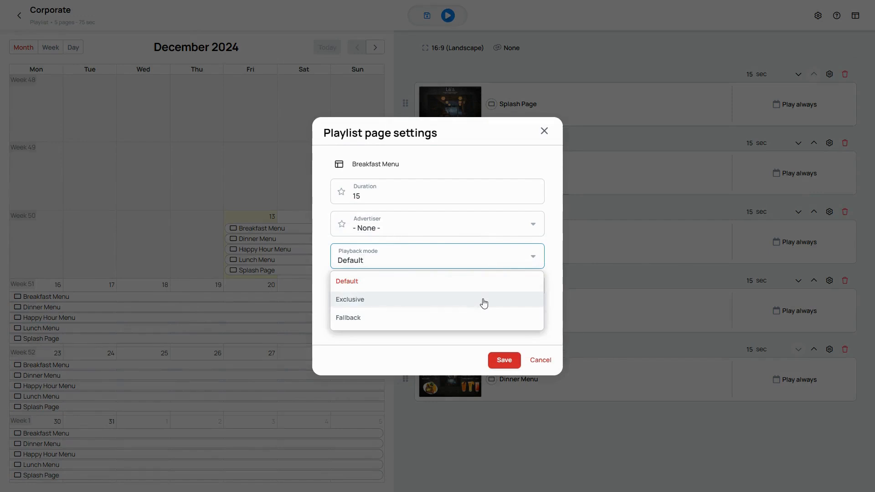
pyautogui.click(484, 304)
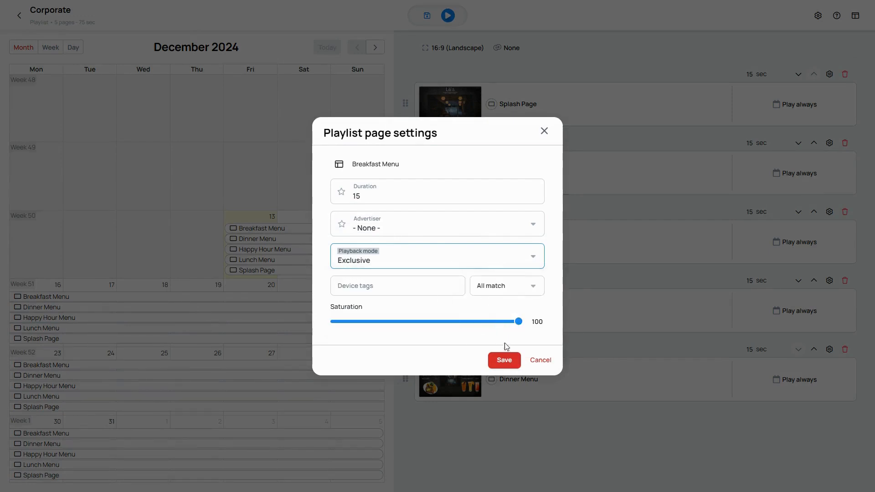
pyautogui.click(506, 362)
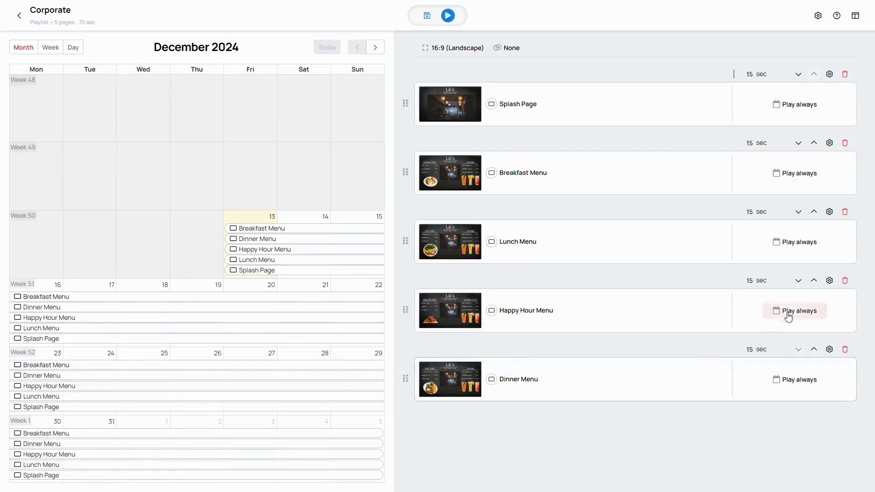
# - Set the playback mode of the Lunch Menu slide to Exclusive and save its page settings
pyautogui.click(830, 218)
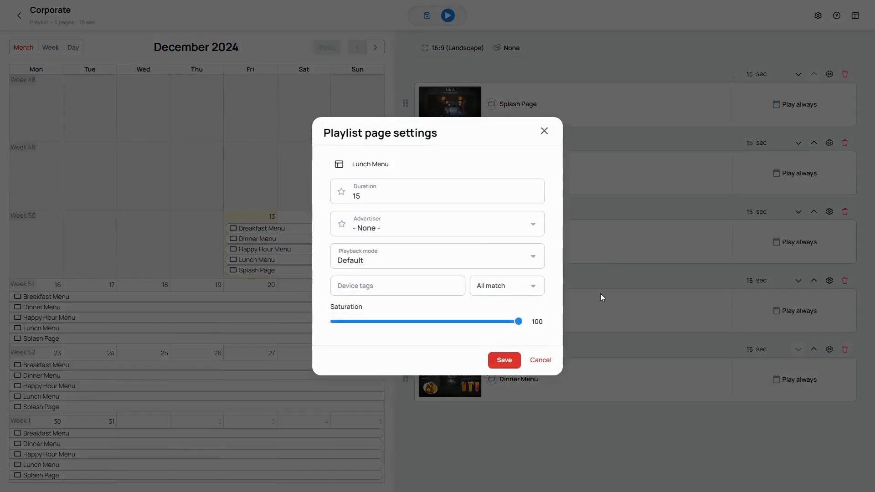
pyautogui.click(533, 251)
pyautogui.click(475, 303)
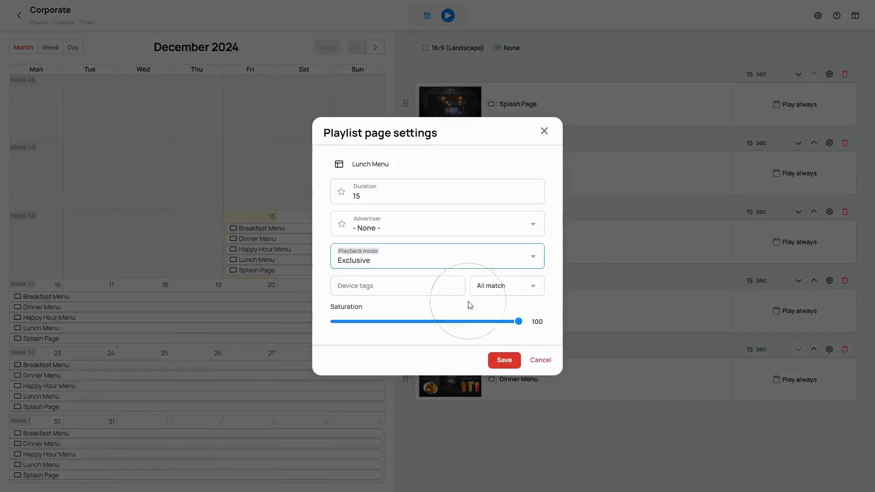
pyautogui.click(508, 360)
# - Set the playback mode of the Happy Hour Menu slide to Exclusive and save its page settings
pyautogui.click(830, 281)
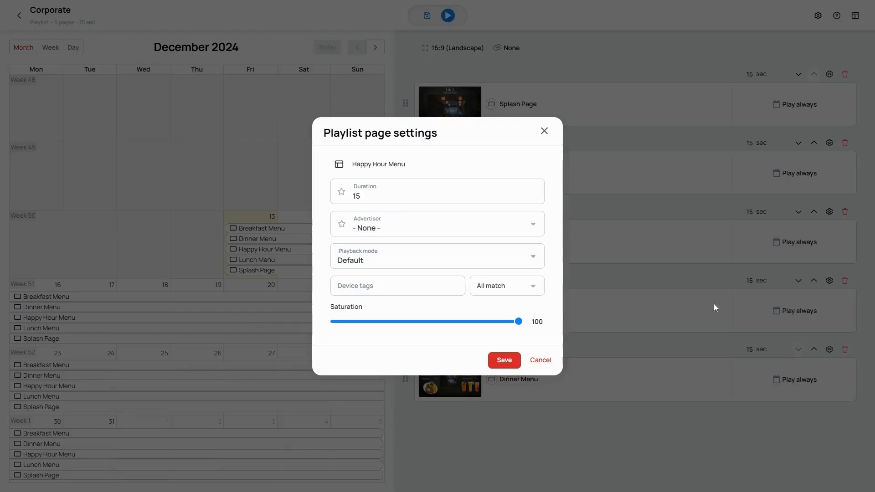
pyautogui.click(540, 258)
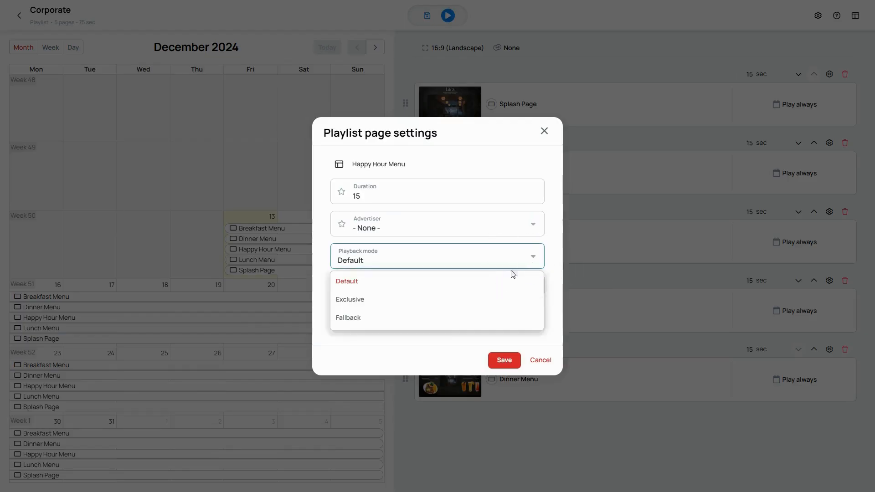
pyautogui.click(453, 301)
pyautogui.click(503, 360)
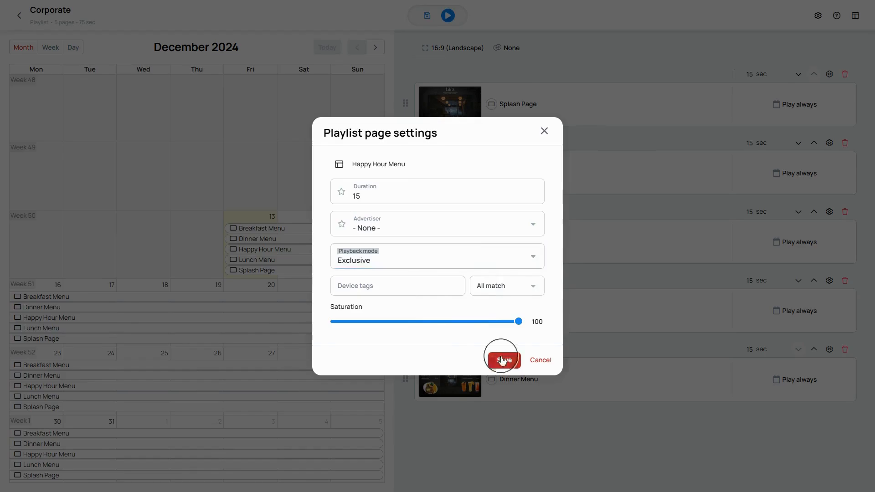
# - Set the playback mode of the Dinner Menu slide to Exclusive and save its page settings
pyautogui.click(830, 349)
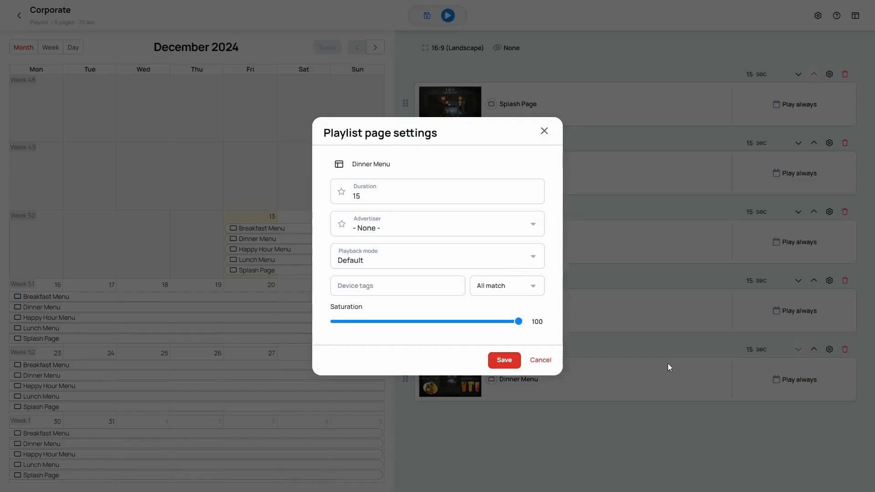
pyautogui.click(501, 260)
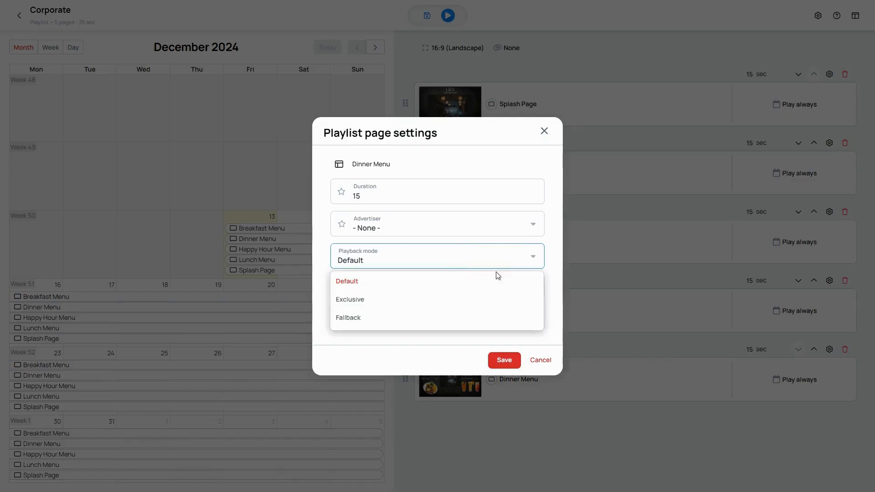
pyautogui.click(469, 305)
pyautogui.click(505, 361)
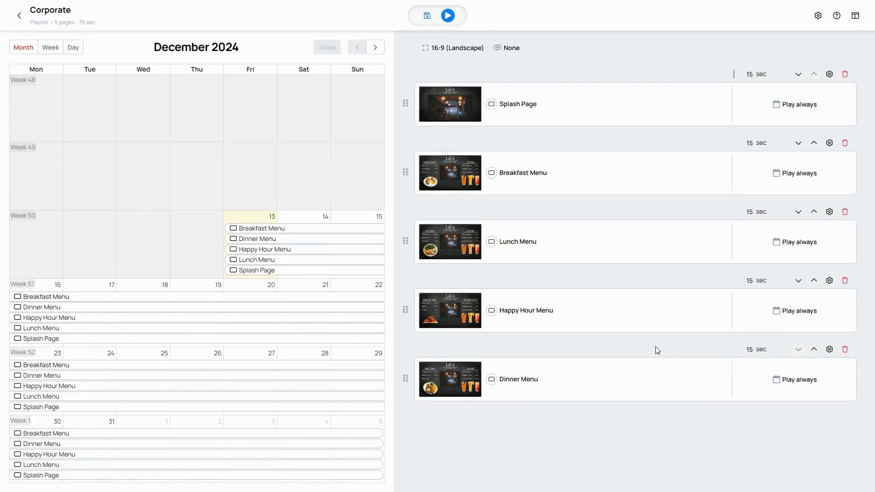
# - Add a specific daily time to the Breakfast Menu's scheduling, starting at 08:00 AM
pyautogui.moveTo(800, 310); pyautogui.dragTo(806, 213)
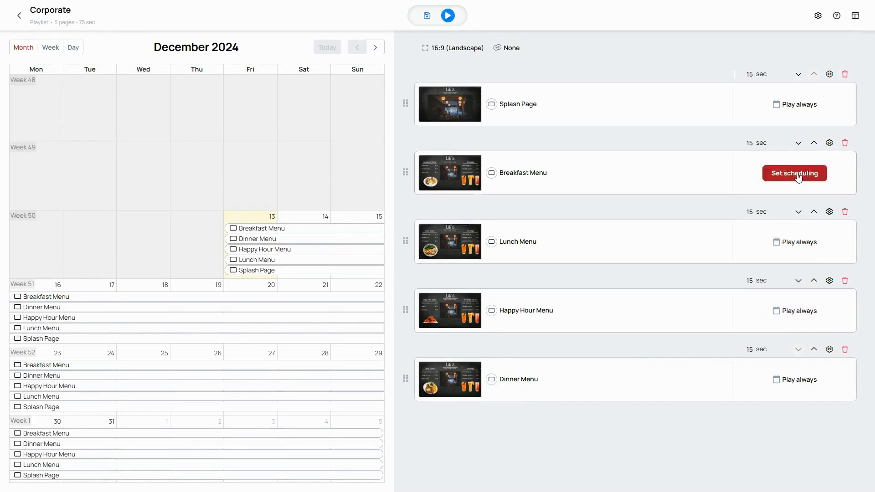
pyautogui.click(798, 178)
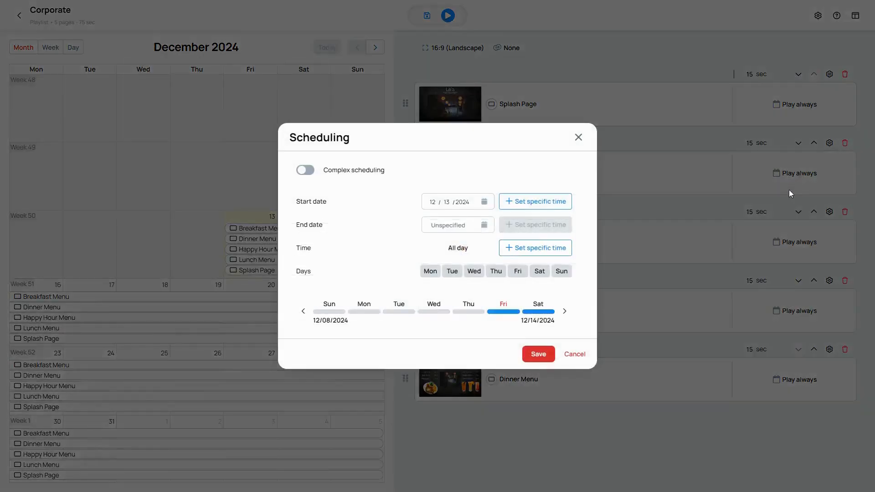
pyautogui.click(522, 251)
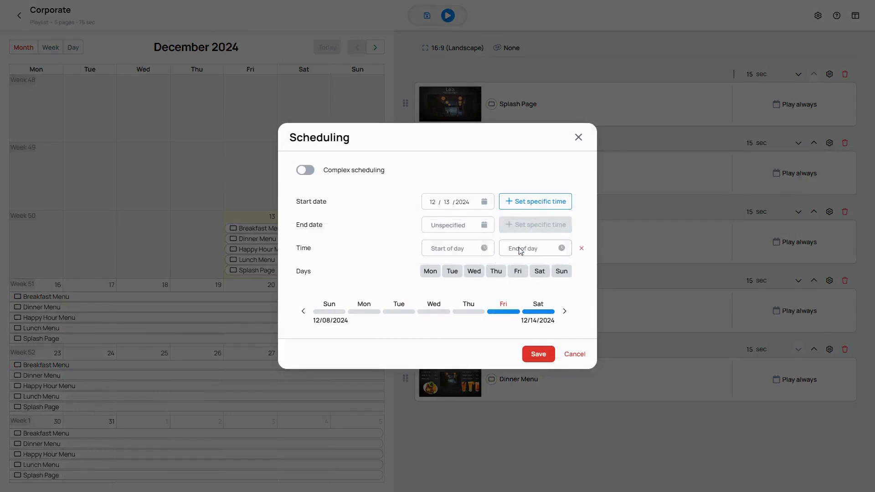
pyautogui.click(485, 249)
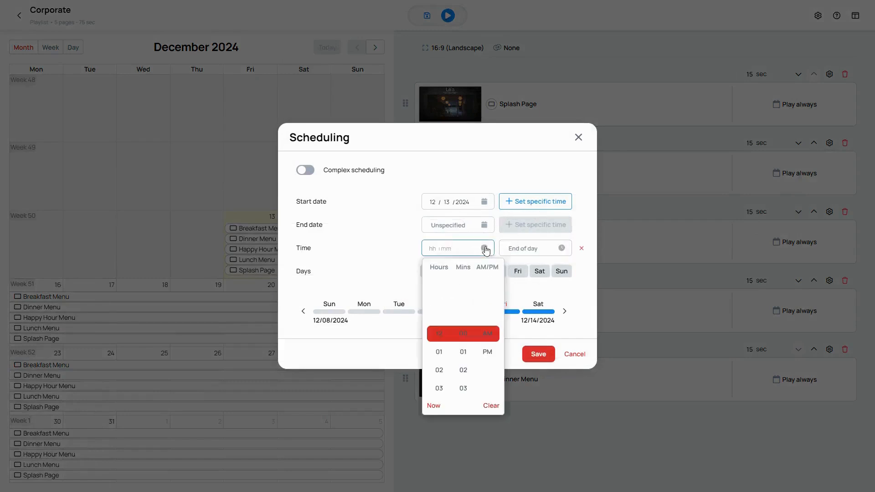
pyautogui.scroll(-8, 437, 346)
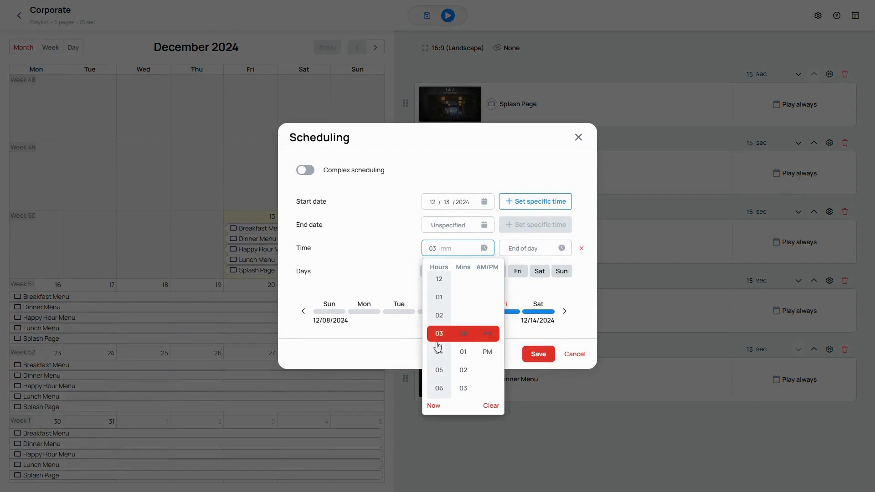
pyautogui.click(463, 334)
pyautogui.click(491, 336)
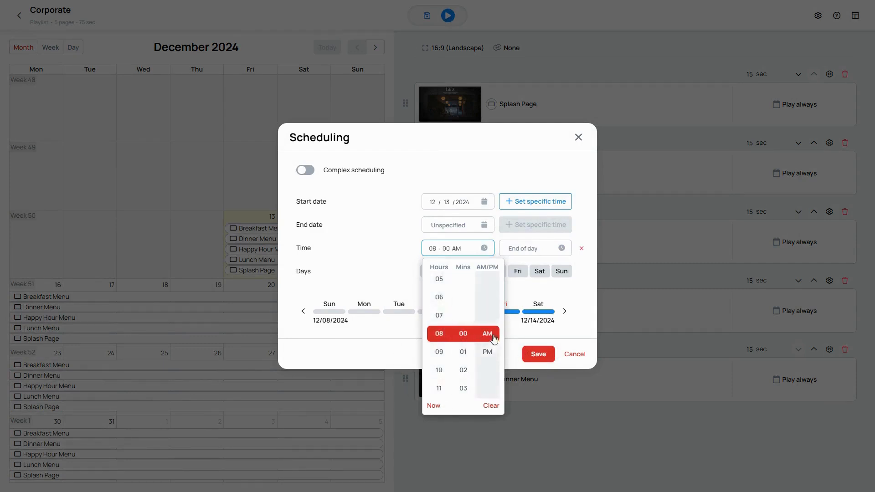
pyautogui.click(593, 284)
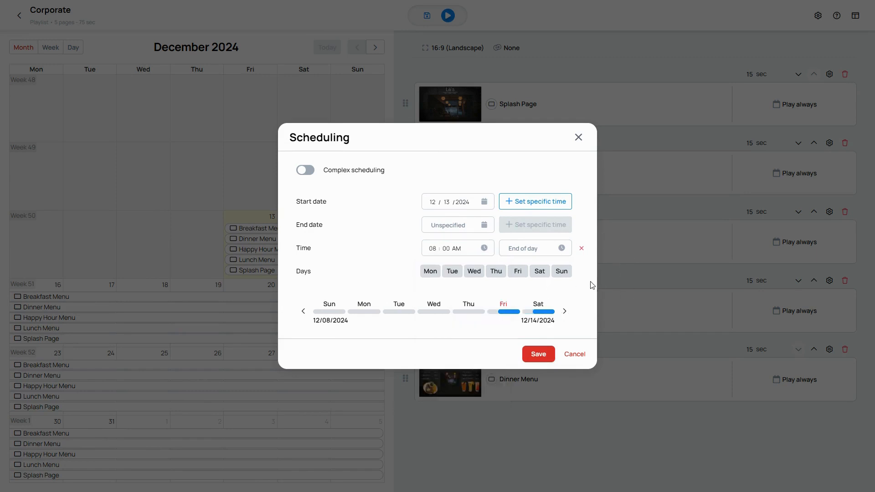
# - Set the Breakfast Menu's daily end time to 10:00 AM and save its schedule
pyautogui.click(561, 248)
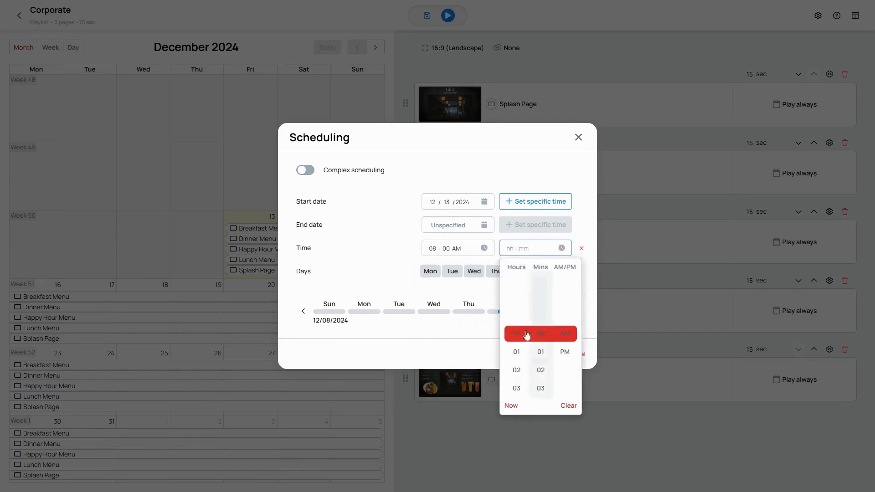
pyautogui.scroll(-9, 524, 337)
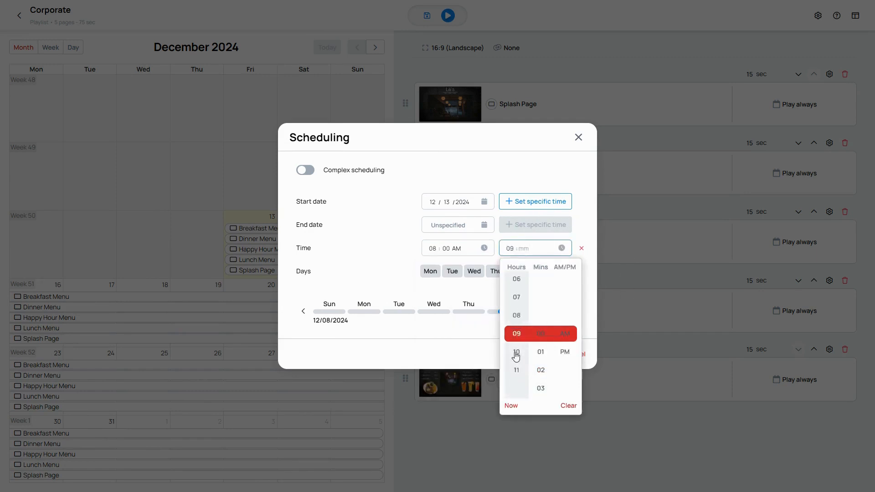
pyautogui.click(516, 353)
pyautogui.click(538, 333)
pyautogui.click(565, 334)
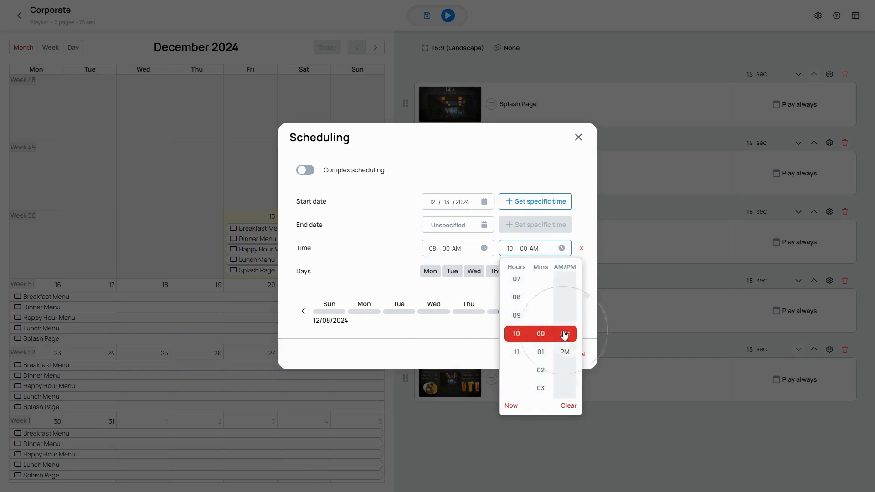
pyautogui.click(593, 315)
pyautogui.click(592, 211)
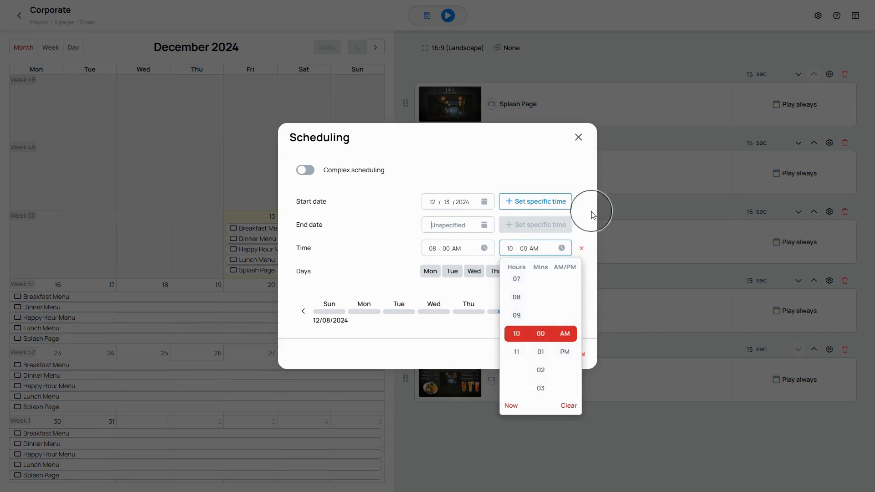
pyautogui.click(538, 358)
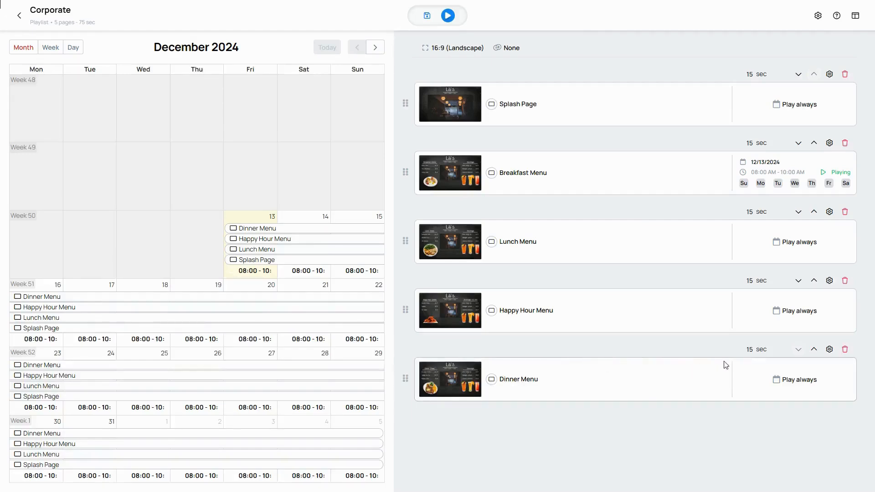
# - Add a specific daily time to the Lunch Menu's scheduling, starting at 10:00 AM
pyautogui.click(799, 249)
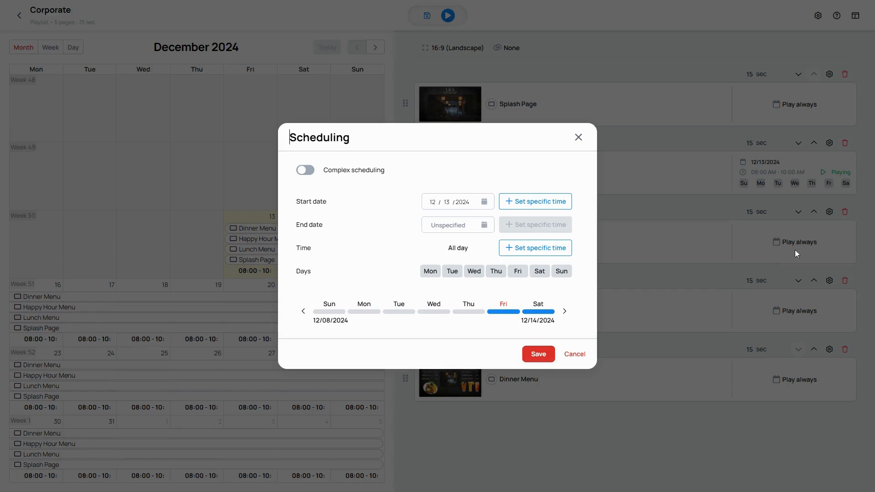
pyautogui.click(504, 250)
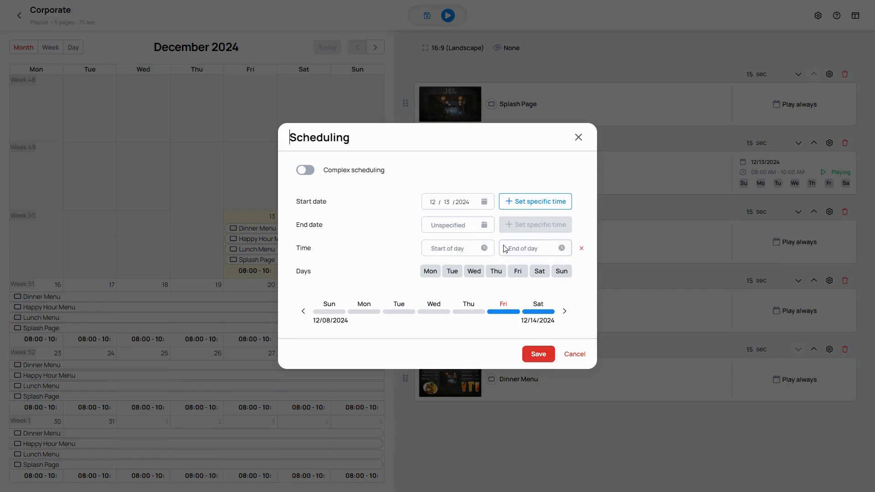
pyautogui.click(484, 248)
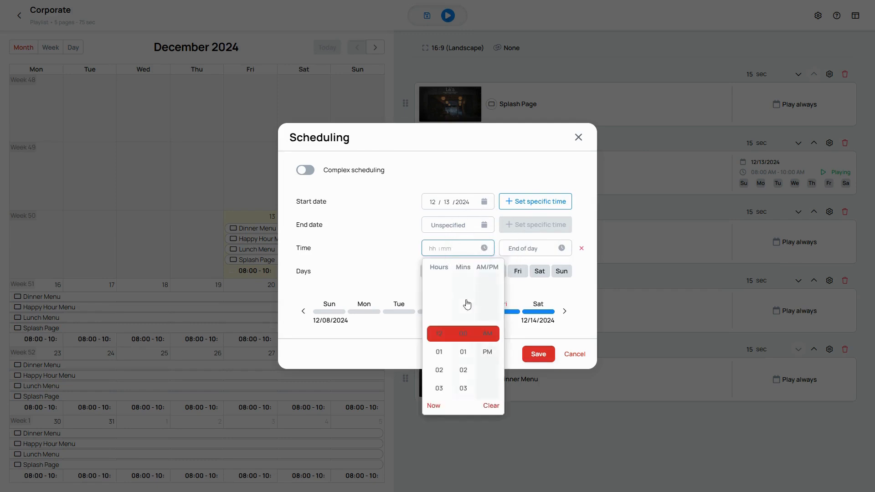
pyautogui.scroll(-3, 439, 342)
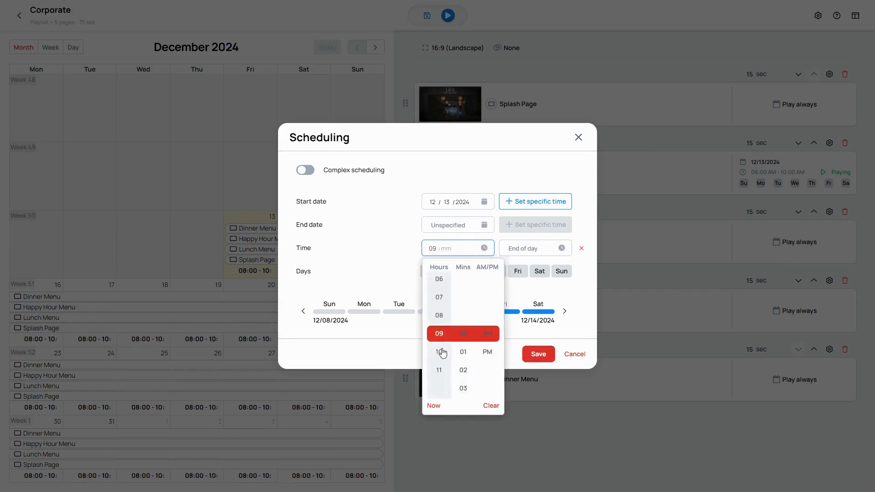
pyautogui.click(441, 349)
pyautogui.click(441, 333)
pyautogui.click(462, 334)
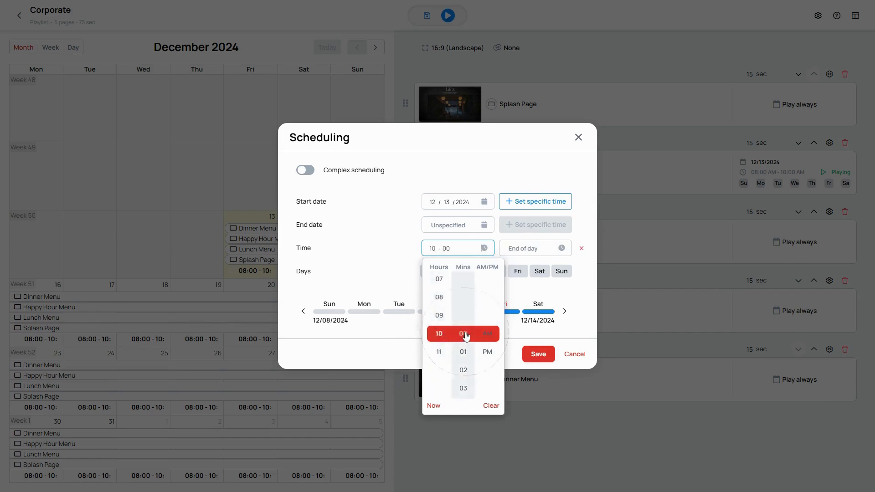
pyautogui.click(487, 334)
pyautogui.click(579, 330)
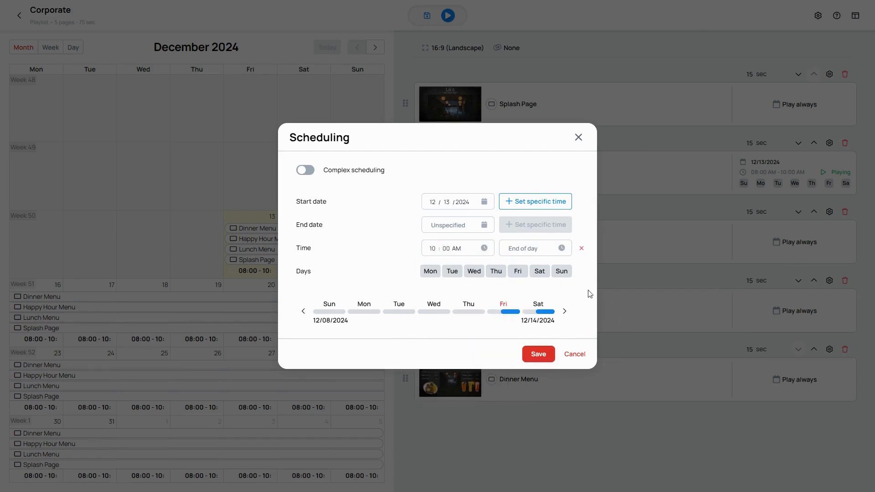
# - Set the Lunch Menu's daily end time to 03:00 PM and save its schedule
pyautogui.click(561, 248)
pyautogui.scroll(-1, 523, 352)
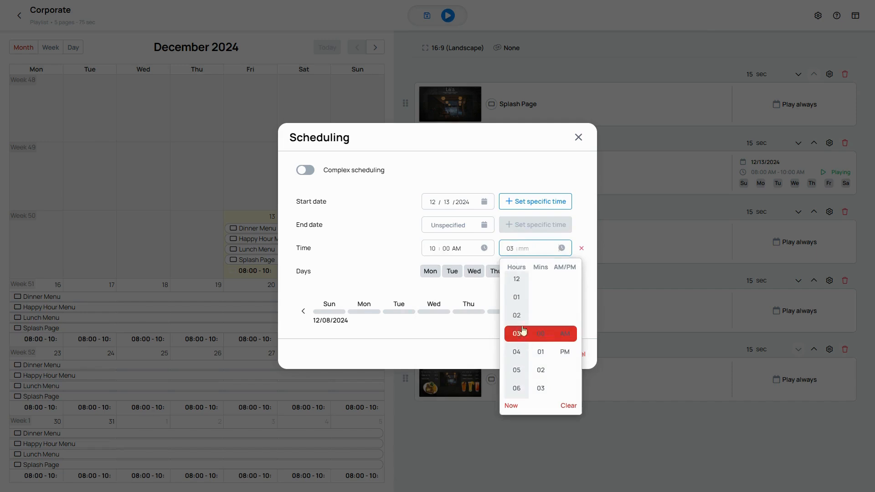
pyautogui.click(541, 333)
pyautogui.scroll(-1, 565, 334)
pyautogui.click(565, 334)
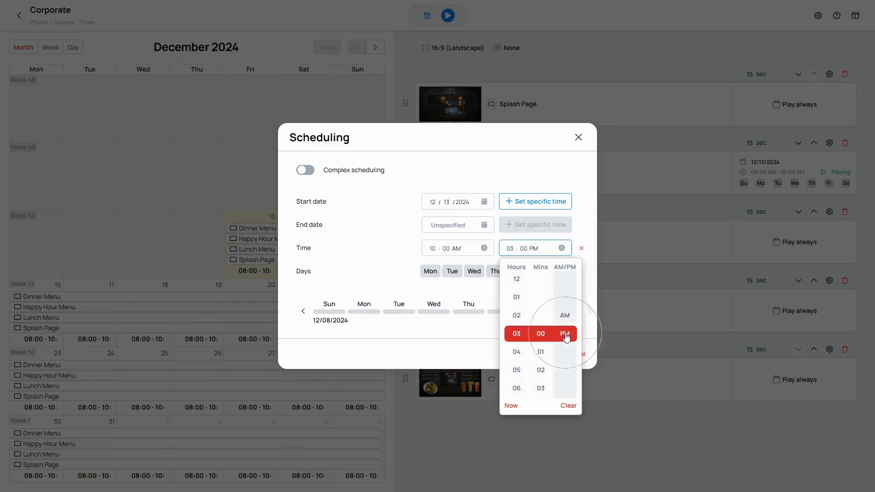
pyautogui.click(589, 323)
pyautogui.click(546, 358)
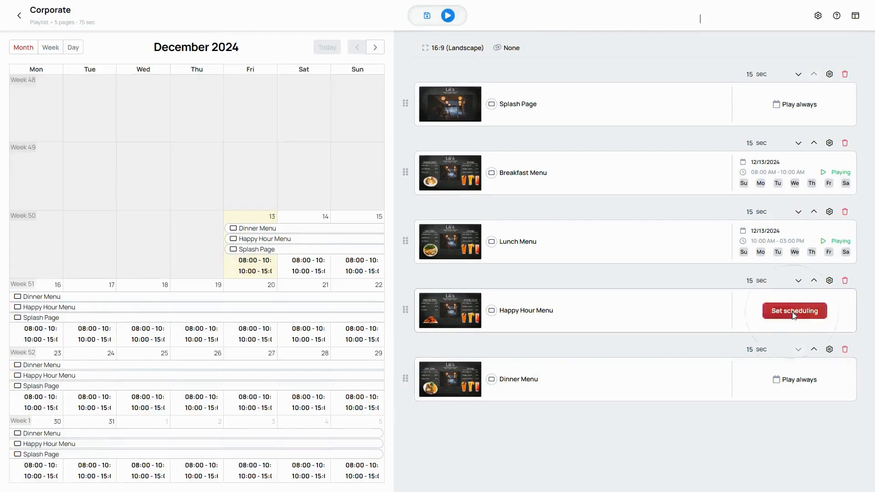
# - Exclude Saturday and Sunday from the Happy Hour Menu's scheduling and check the following week's preview
pyautogui.click(793, 312)
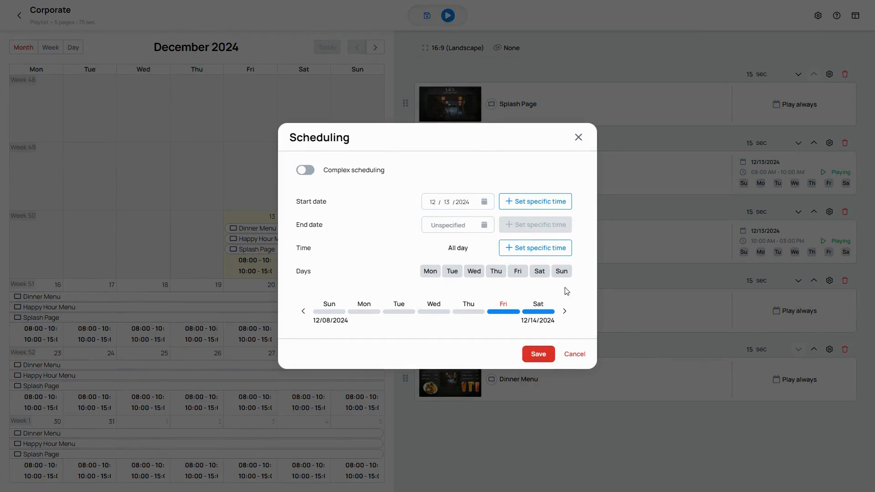
pyautogui.click(540, 272)
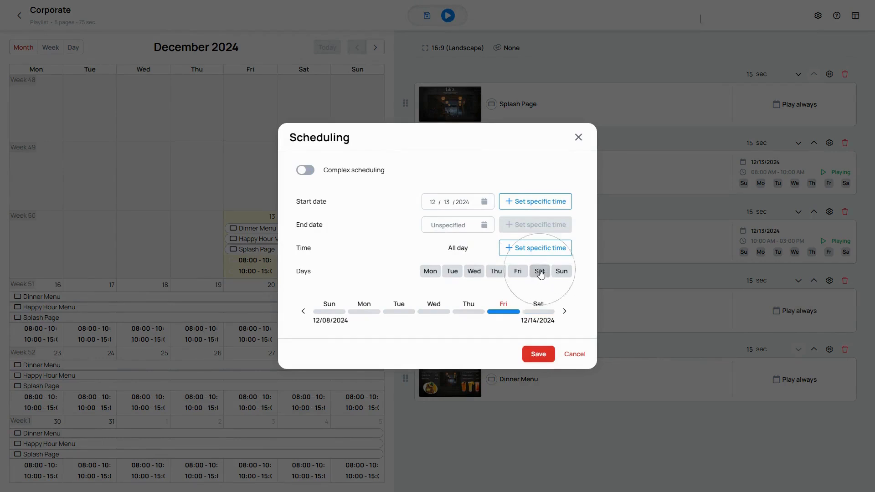
pyautogui.click(562, 274)
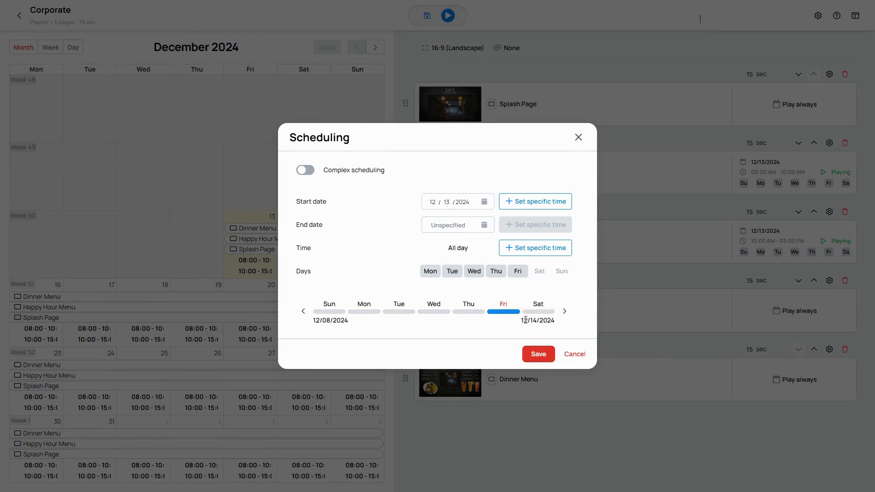
pyautogui.click(563, 311)
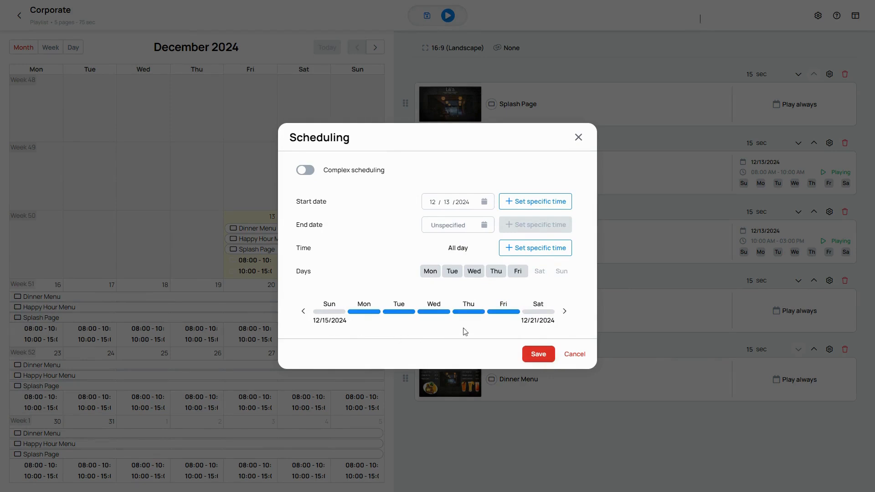
pyautogui.moveTo(529, 312)
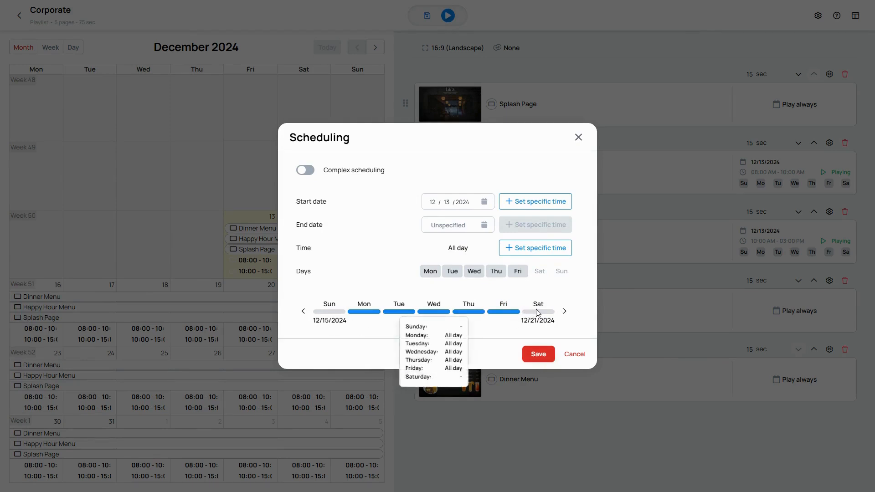
# - Add a specific daily time to the Happy Hour Menu's scheduling, starting at 03:00 PM
pyautogui.click(536, 250)
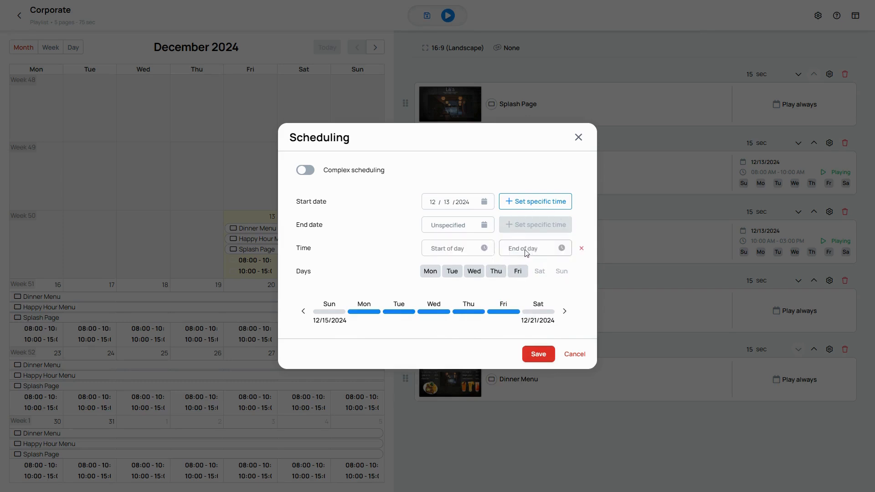
pyautogui.click(484, 250)
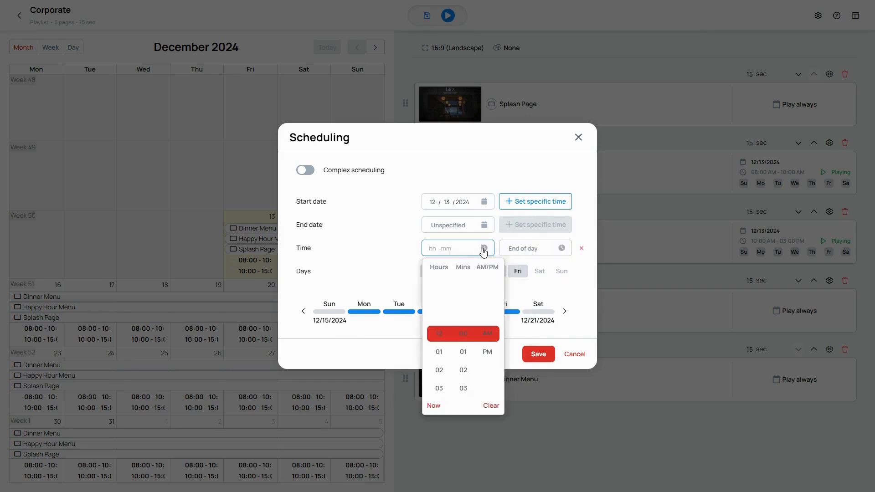
pyautogui.scroll(-3, 438, 349)
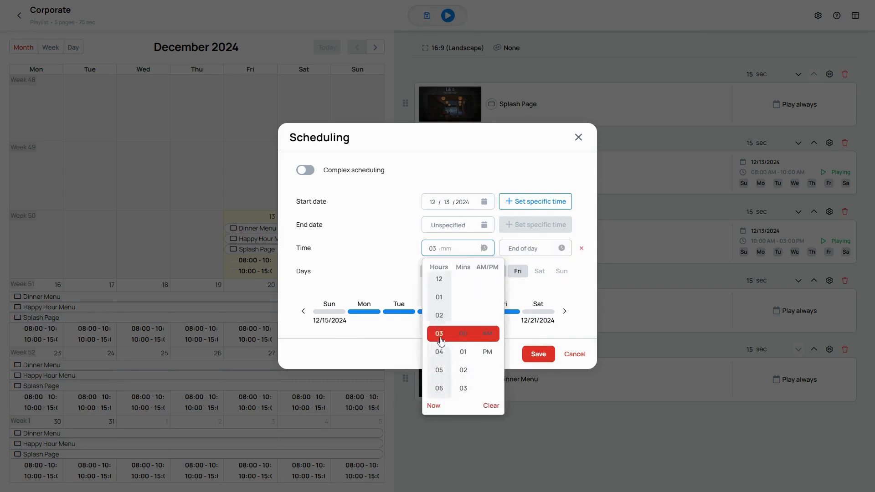
pyautogui.click(463, 334)
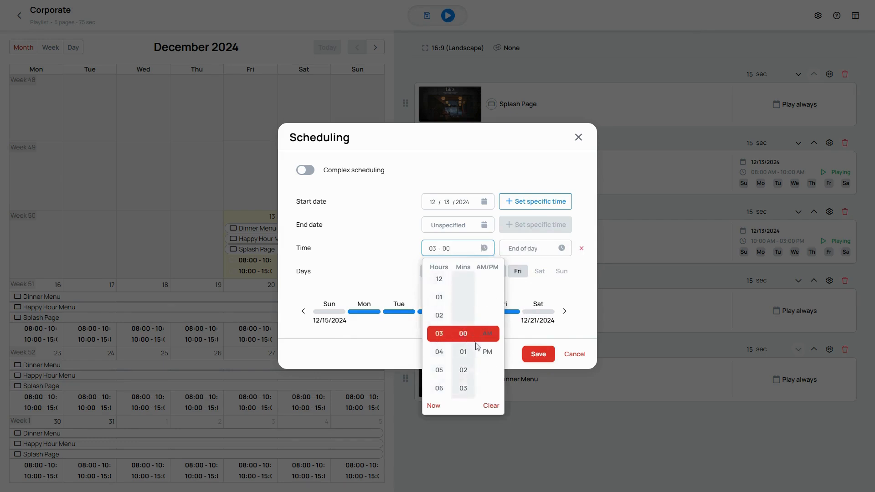
pyautogui.click(487, 352)
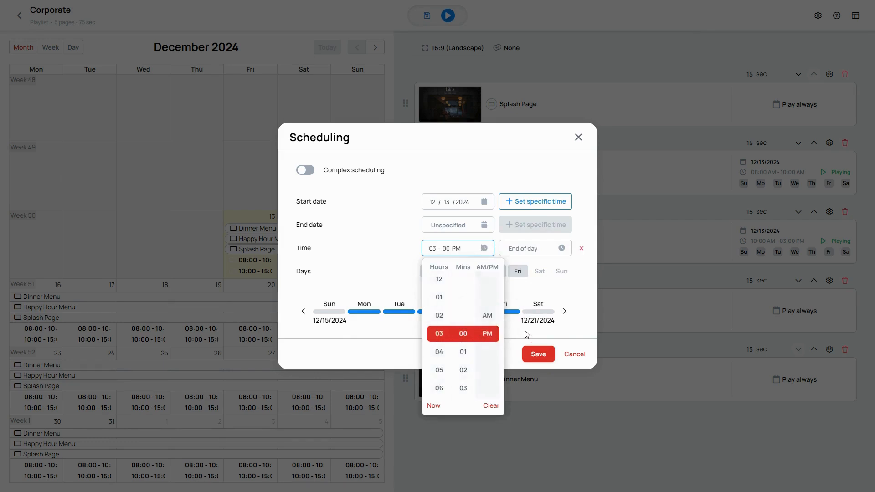
pyautogui.click(587, 296)
# - Set the Happy Hour Menu's daily end time to 05:00 PM and save its schedule
pyautogui.click(562, 248)
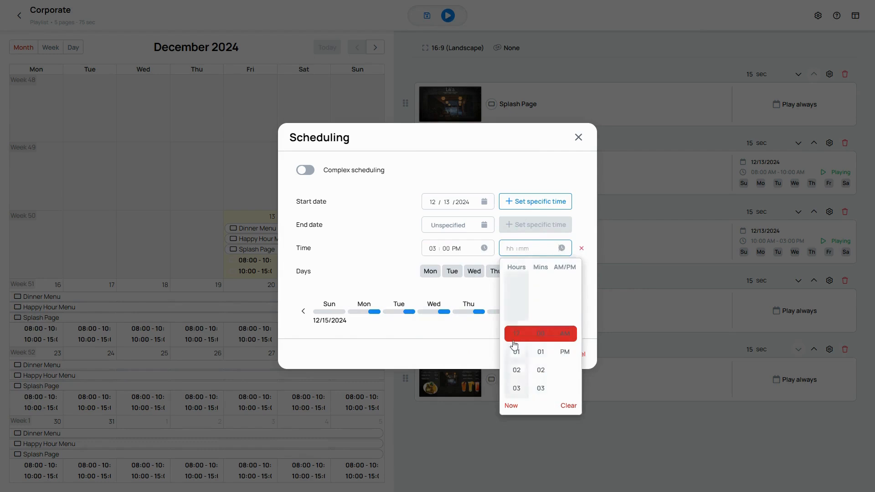
pyautogui.scroll(-3, 514, 354)
pyautogui.click(540, 331)
pyautogui.click(565, 351)
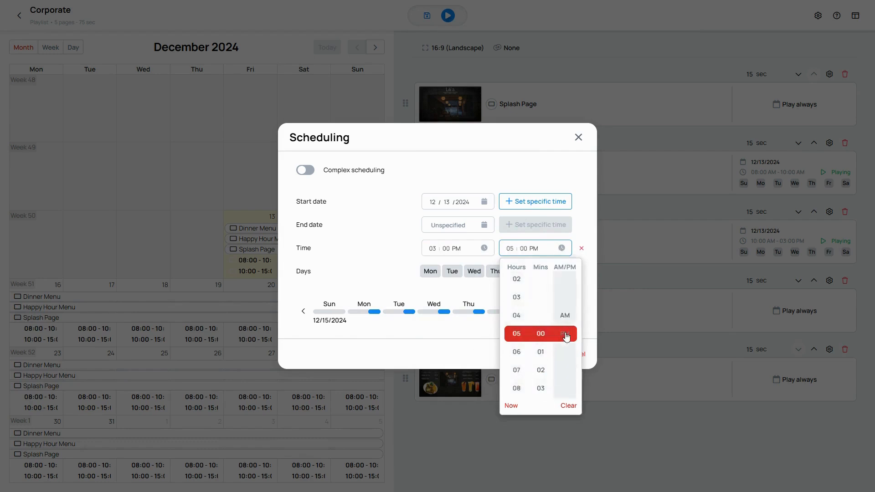
pyautogui.click(590, 282)
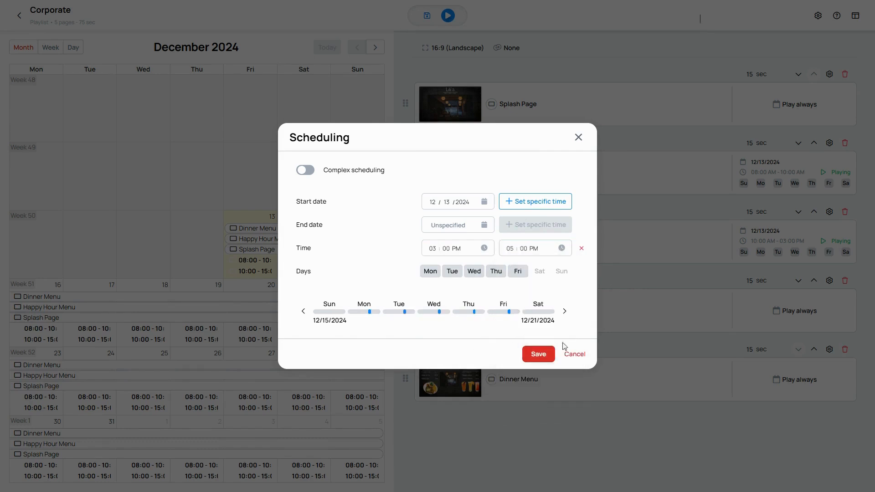
pyautogui.click(538, 354)
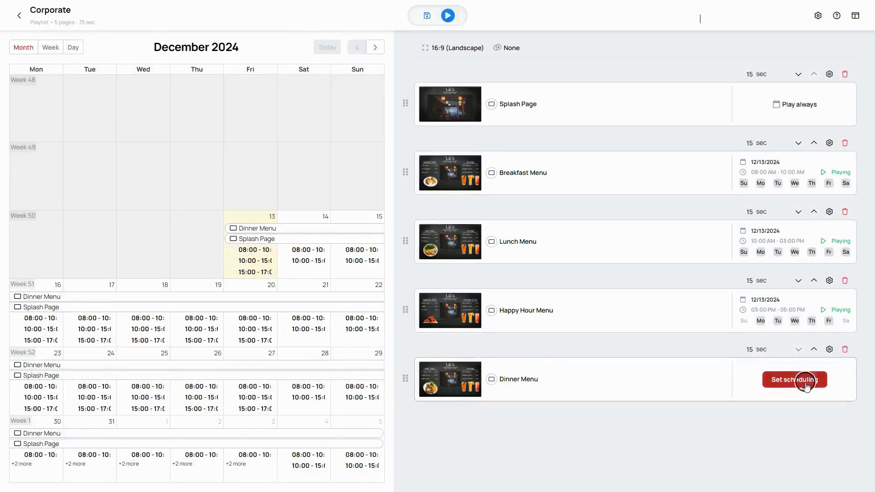
# - Add a specific daily time to the Dinner Menu's scheduling, starting at 05:00 PM
pyautogui.click(804, 385)
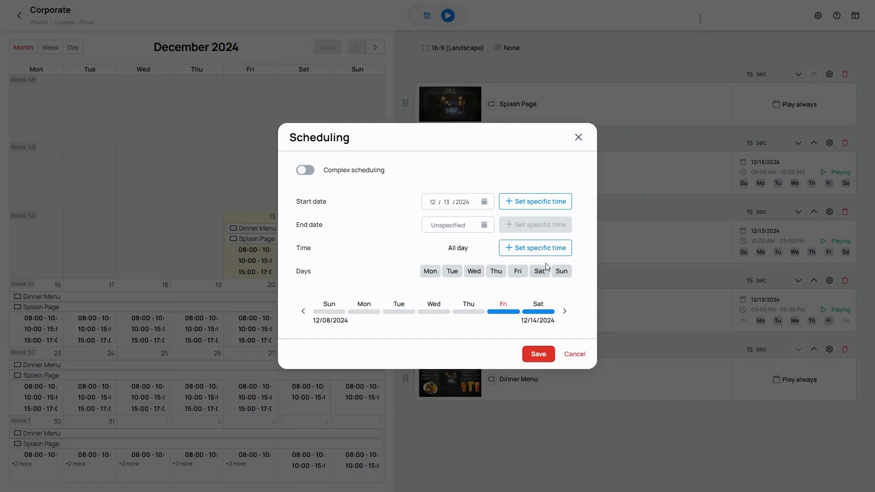
pyautogui.click(533, 249)
pyautogui.click(485, 254)
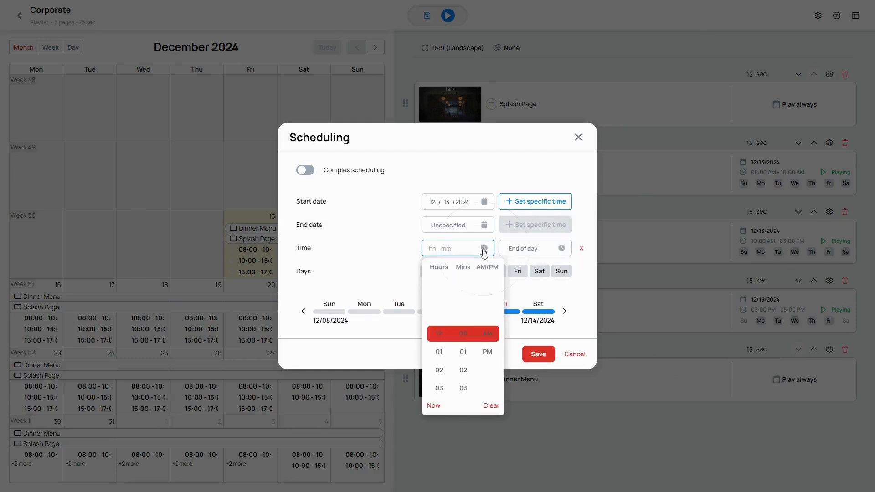
pyautogui.click(438, 351)
pyautogui.scroll(-1, 437, 351)
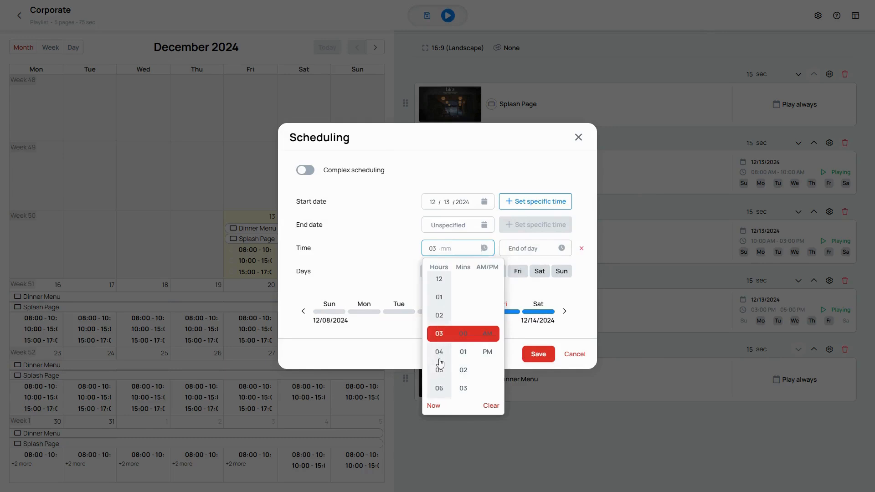
pyautogui.click(439, 367)
pyautogui.click(439, 336)
pyautogui.click(463, 335)
pyautogui.click(491, 335)
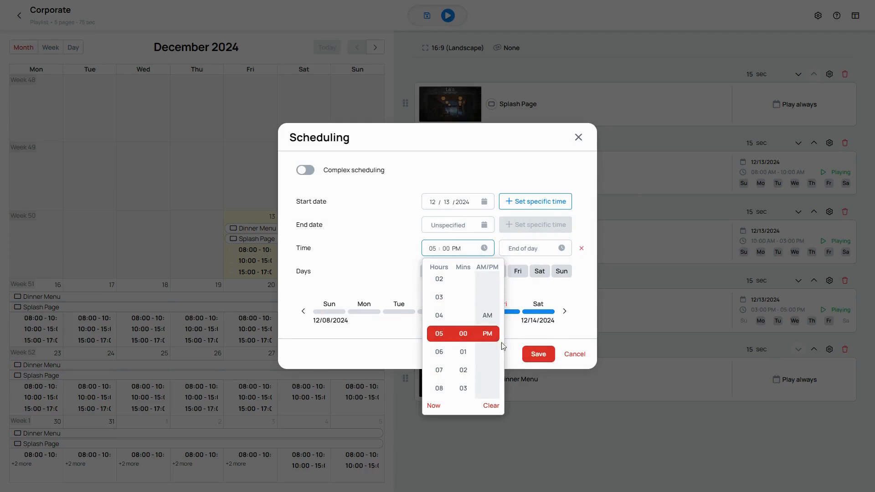
pyautogui.click(587, 295)
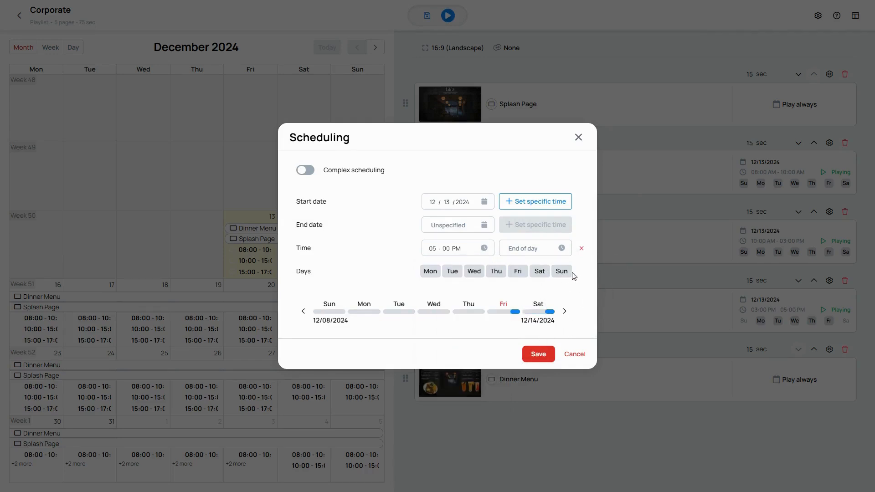
# - Set the Dinner Menu's daily end time to 10:00 PM and save its schedule
pyautogui.click(561, 248)
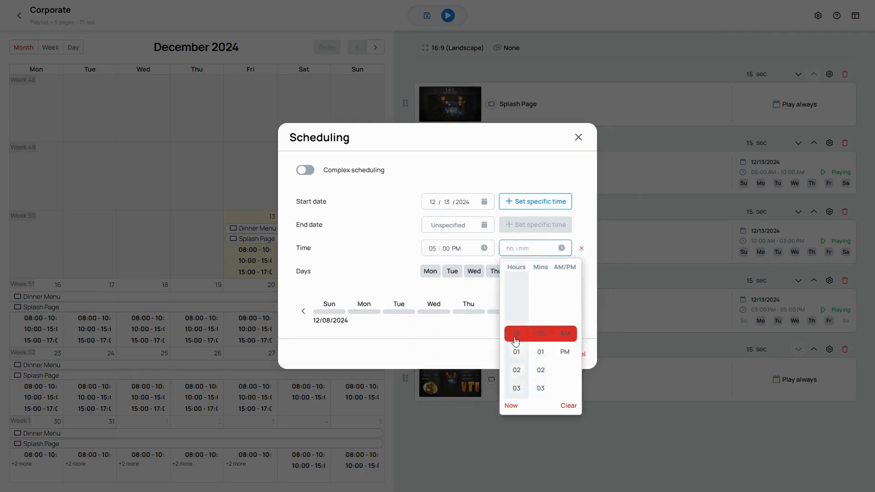
pyautogui.scroll(-4, 516, 342)
pyautogui.click(544, 337)
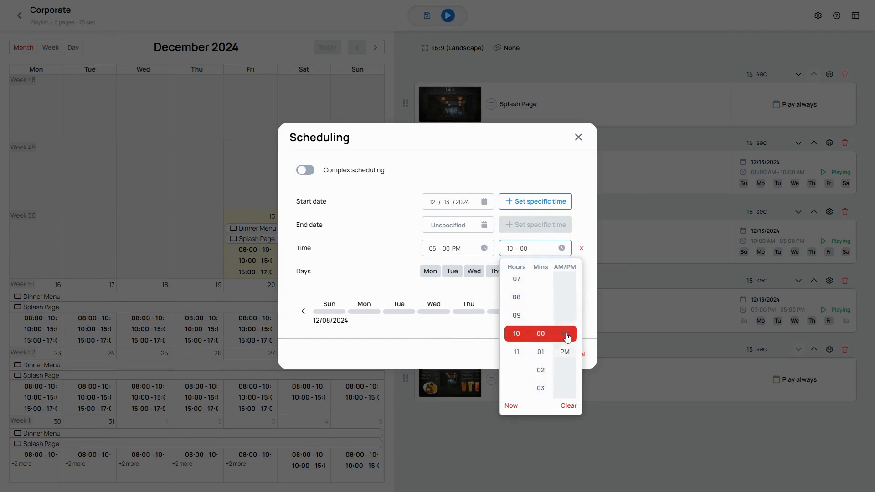
pyautogui.click(568, 336)
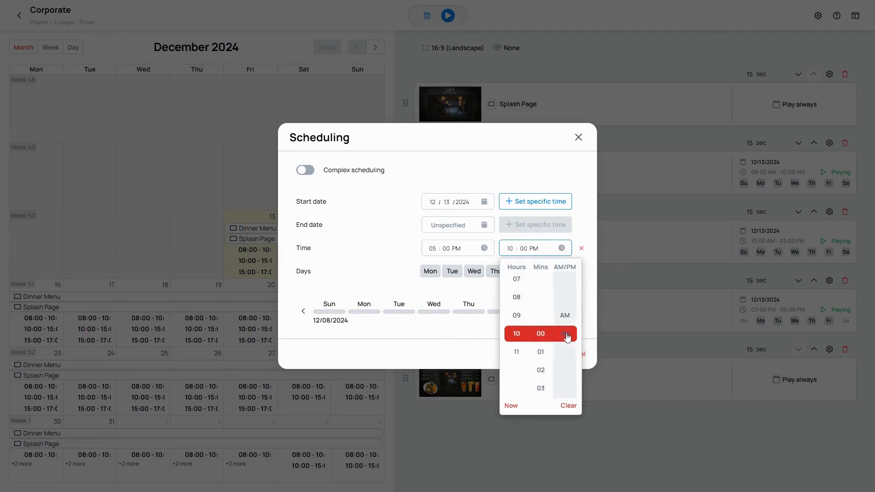
pyautogui.click(591, 312)
pyautogui.click(538, 355)
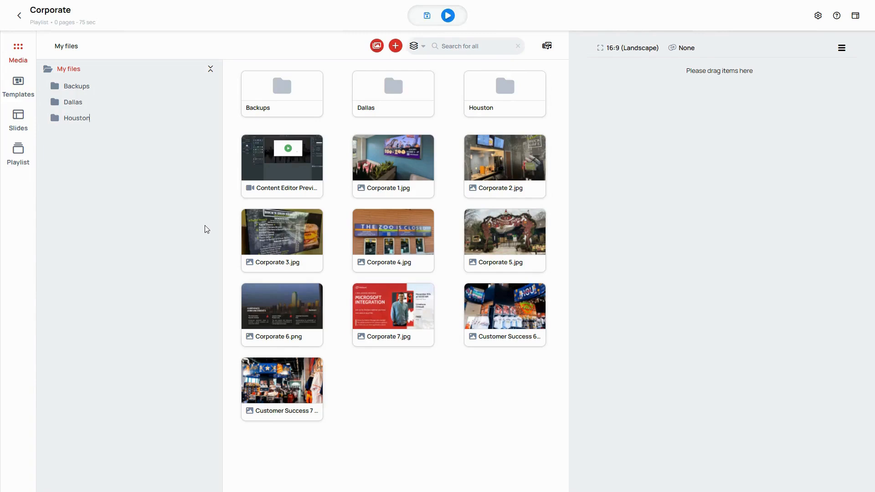
# - Add Corporate 6.png, Corporate 7.jpg and the Content Editor Preview video to the empty Corporate playlist, in that order
pyautogui.moveTo(280, 319); pyautogui.dragTo(649, 178)
pyautogui.moveTo(416, 307); pyautogui.dragTo(609, 234)
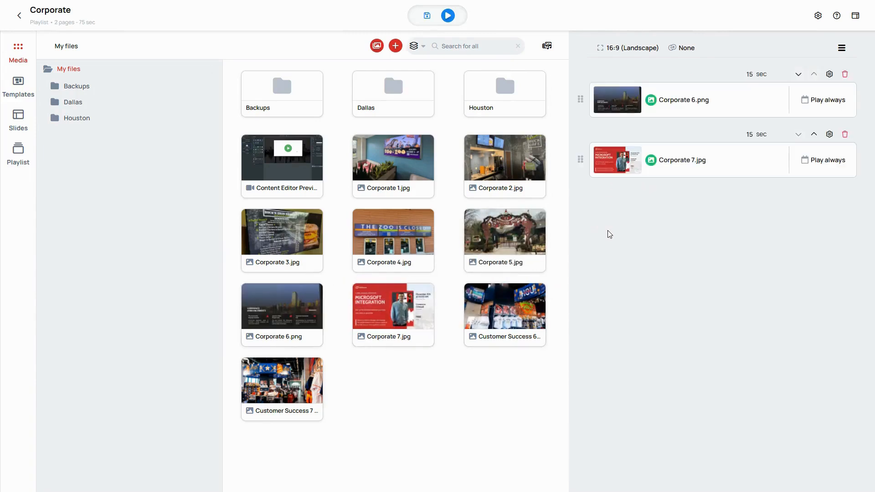
pyautogui.moveTo(282, 166); pyautogui.dragTo(627, 240)
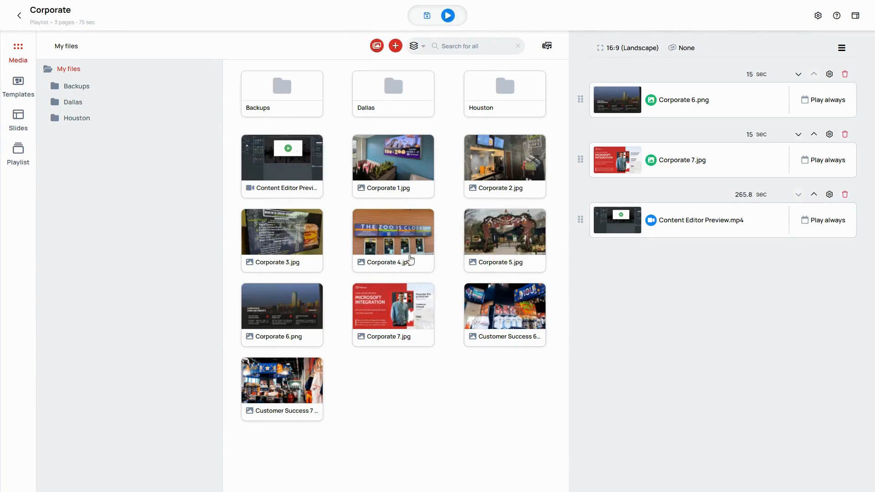
# - Add the Welcome Slide template as the playlist's first page and save its playback mode as Exclusive
pyautogui.click(25, 89)
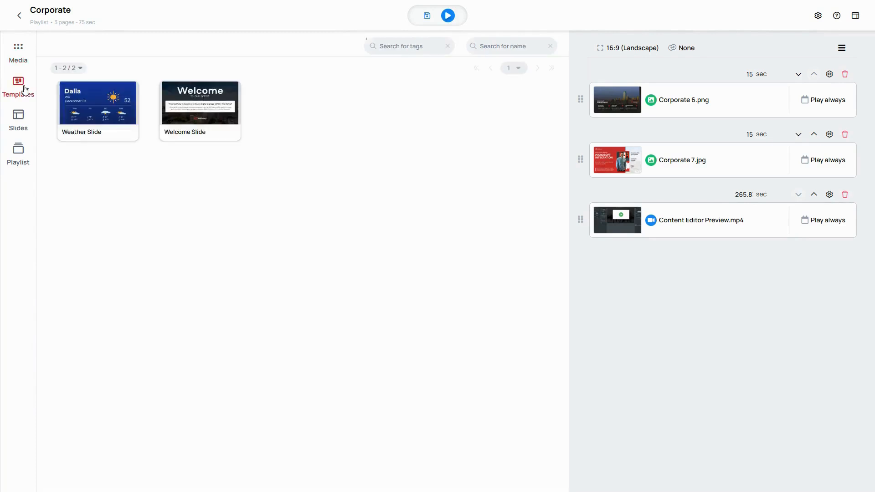
pyautogui.moveTo(202, 119); pyautogui.dragTo(647, 102)
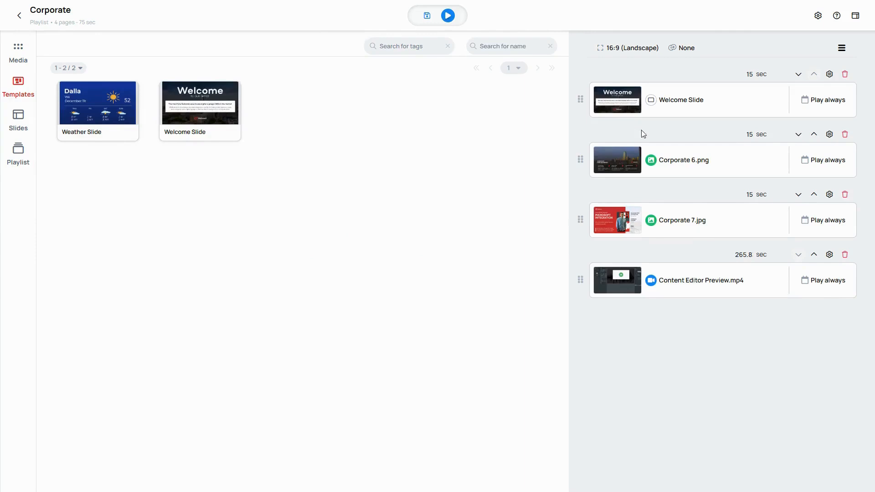
pyautogui.click(829, 74)
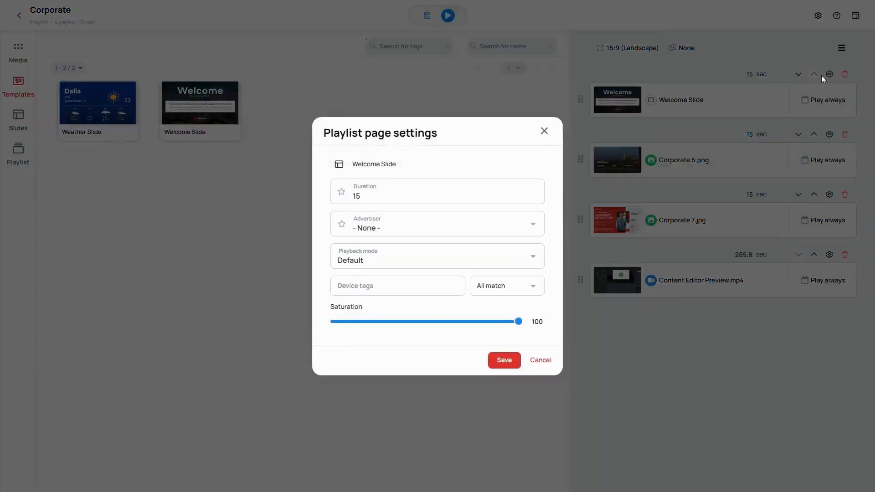
pyautogui.click(521, 257)
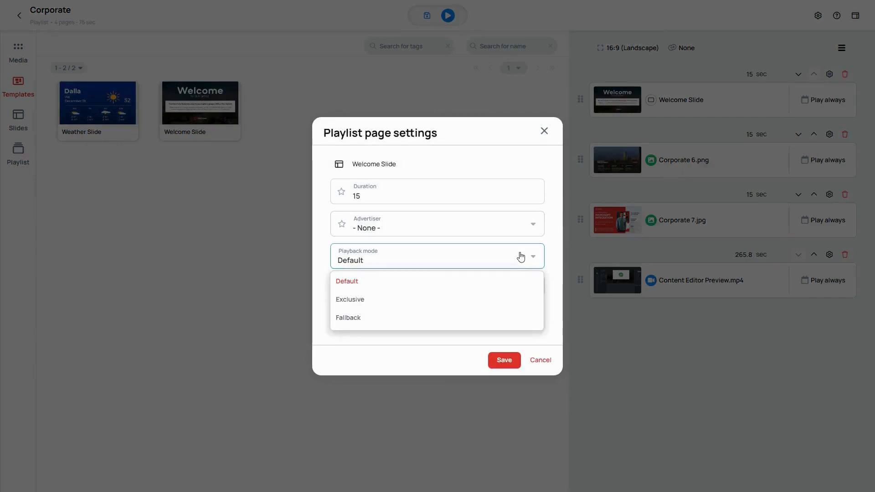
pyautogui.click(425, 307)
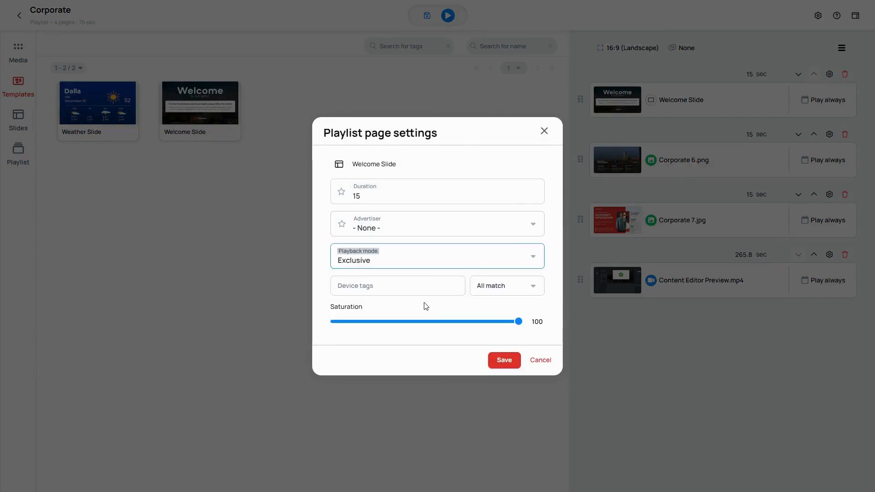
pyautogui.click(504, 360)
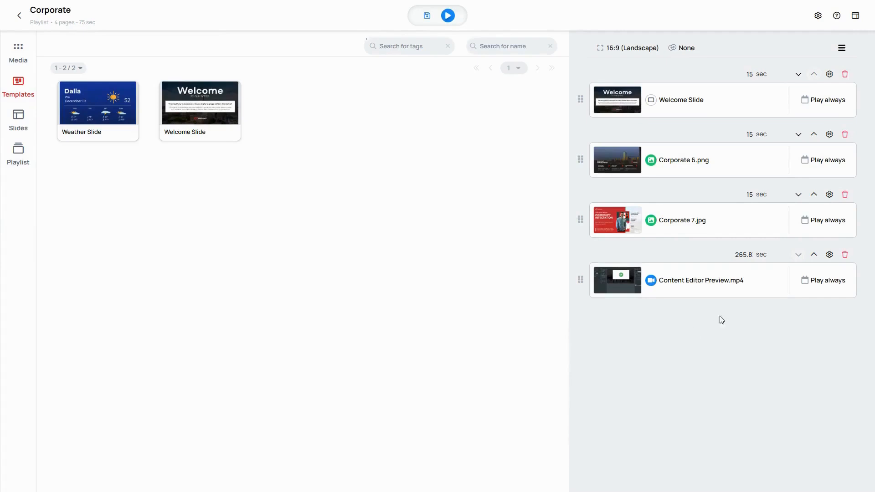
# - Set both the start date and end date of the Welcome Slide's scheduling to 12/19/2024
pyautogui.click(837, 100)
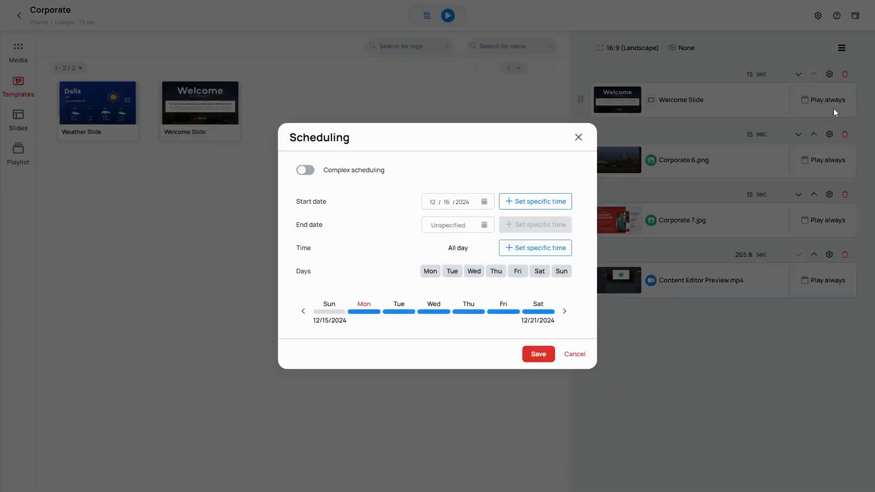
pyautogui.click(484, 202)
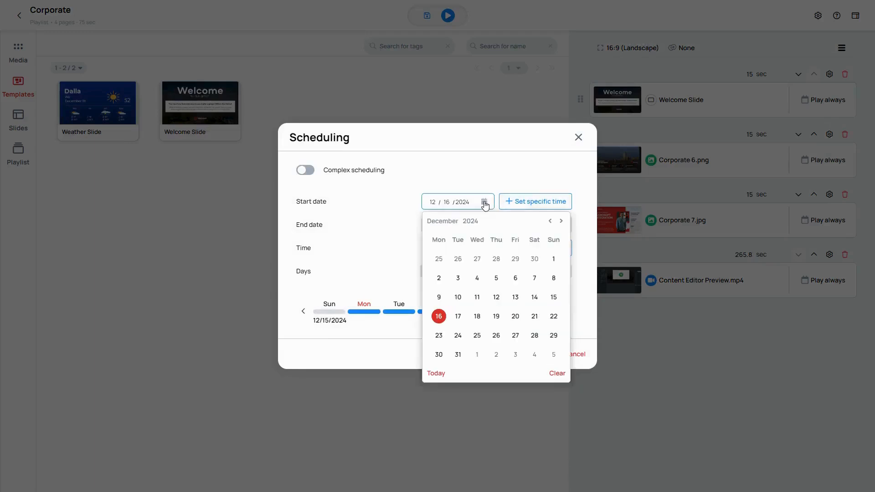
pyautogui.click(496, 316)
pyautogui.click(484, 225)
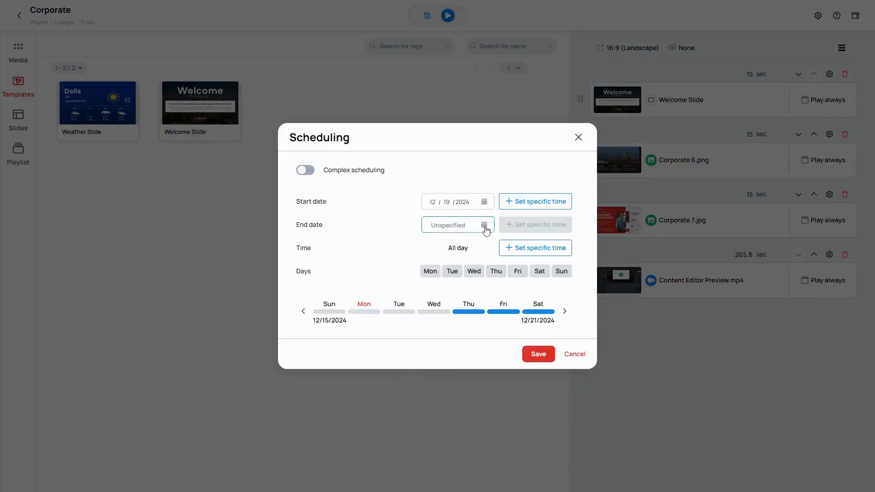
pyautogui.click(497, 339)
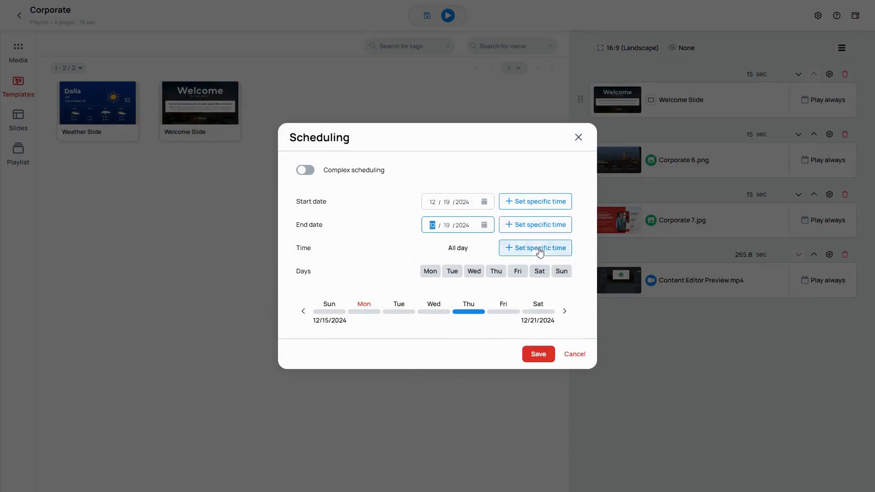
# - Add a specific time of 03:00 PM to the start date in the Welcome Slide's scheduling
pyautogui.click(544, 203)
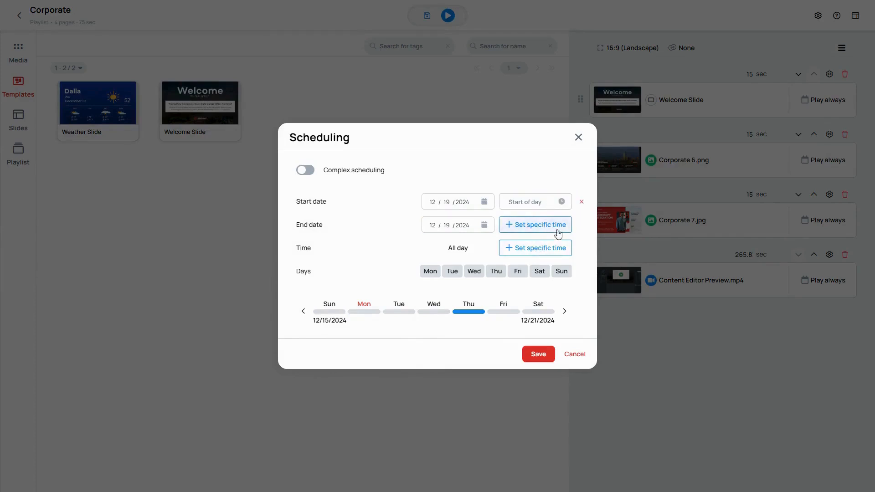
pyautogui.click(560, 202)
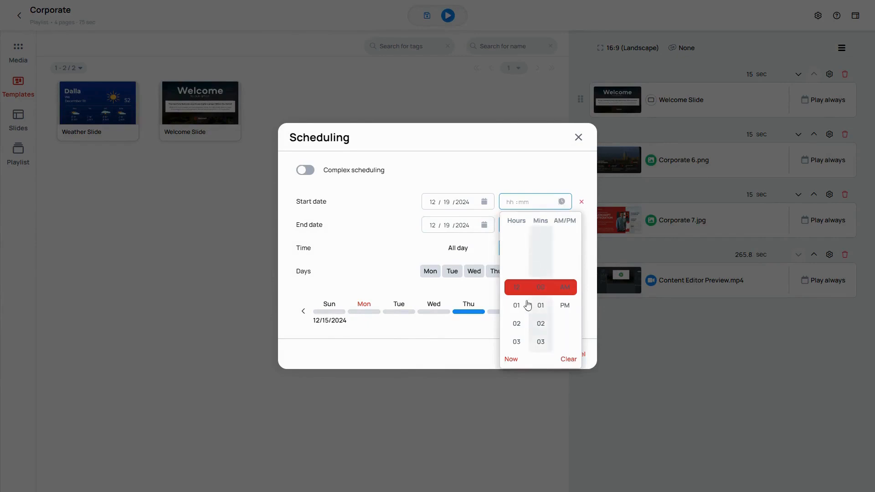
pyautogui.click(517, 342)
pyautogui.click(540, 288)
pyautogui.click(563, 305)
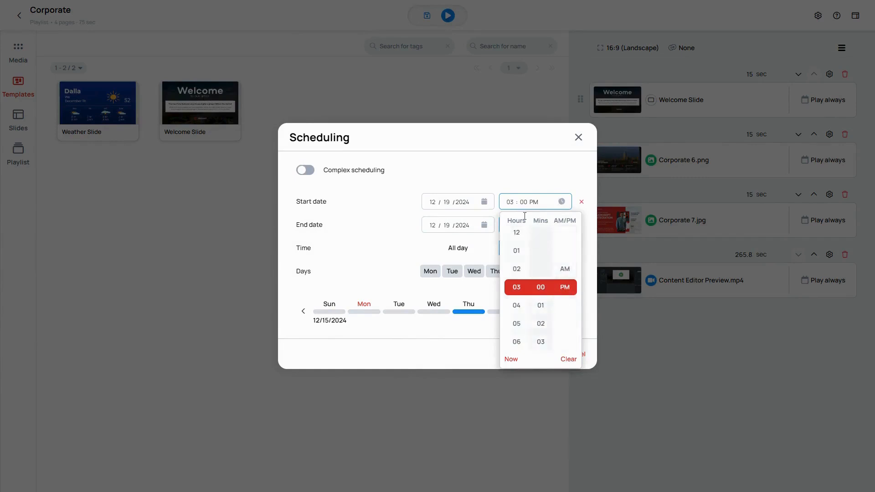
pyautogui.click(532, 185)
# - Add a specific time of 04:00 PM to the Welcome Slide's end date and save the schedule
pyautogui.click(523, 228)
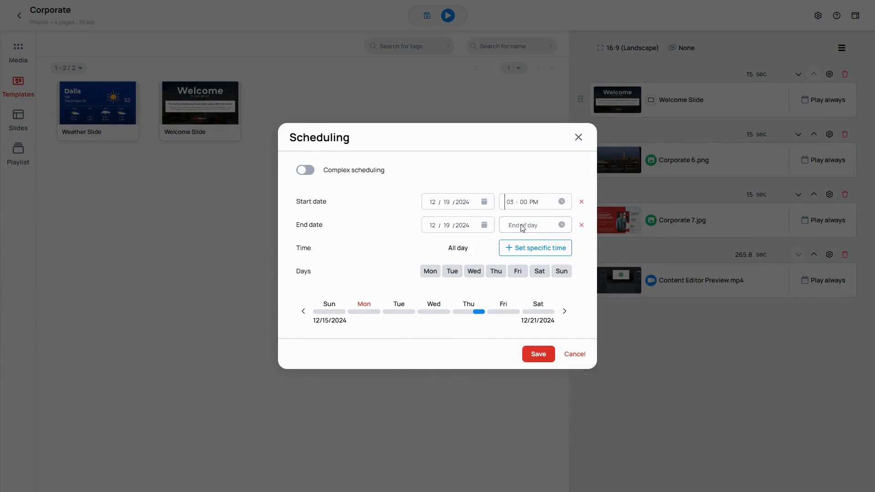
pyautogui.click(562, 225)
pyautogui.scroll(-3, 518, 327)
pyautogui.click(517, 328)
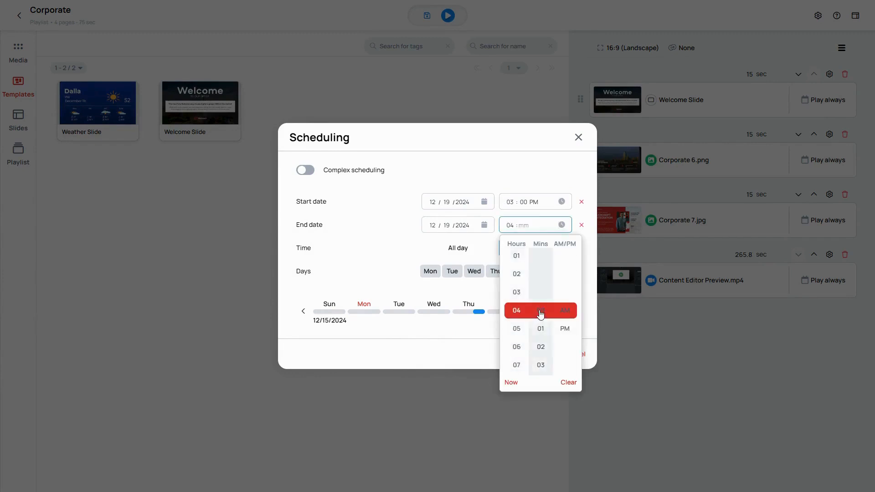
pyautogui.click(540, 310)
pyautogui.click(564, 328)
pyautogui.click(407, 248)
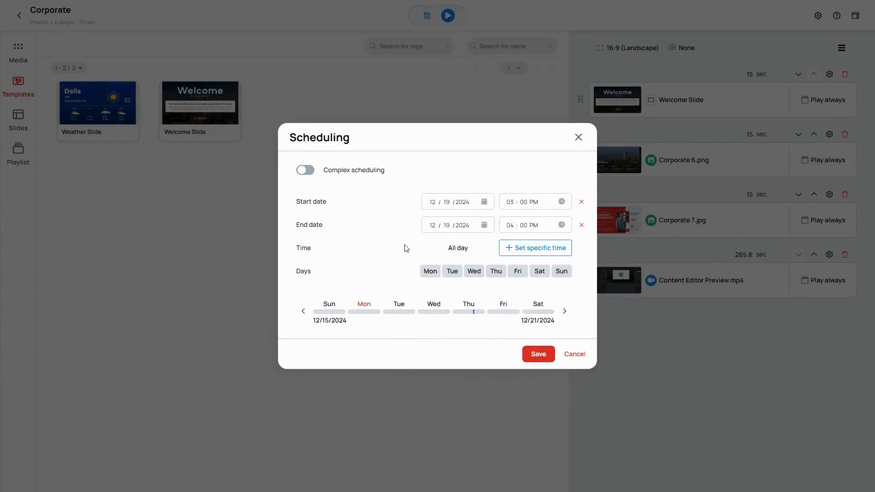
pyautogui.click(545, 355)
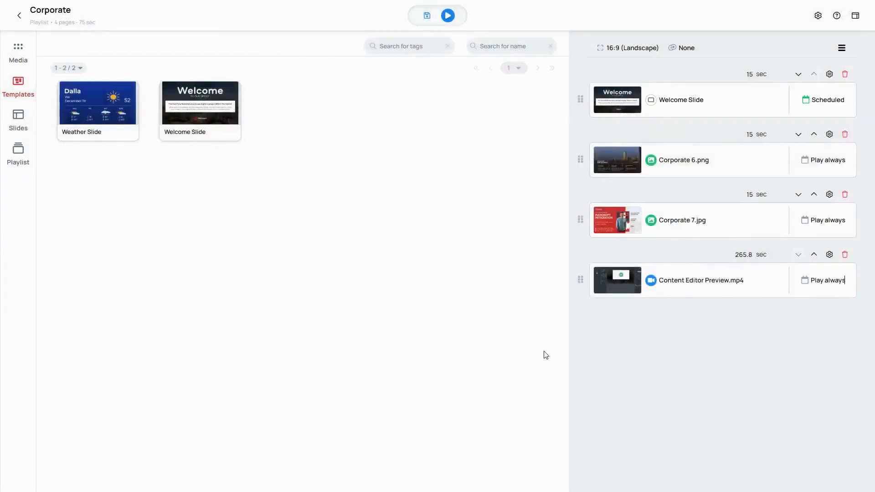